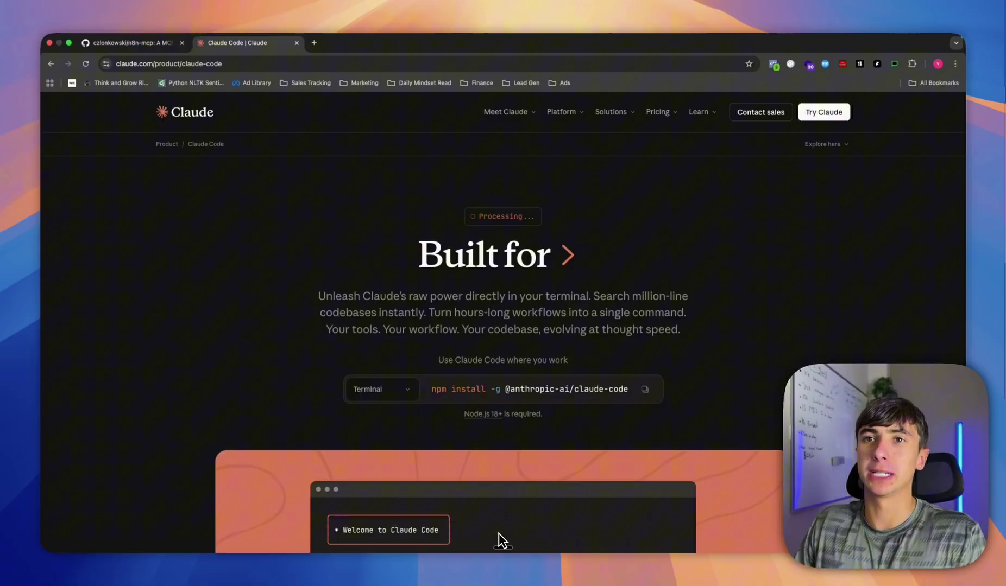
# From the n8n-mcp README's npx prerequisites, follow the Node.js link and open the Node.js download page
pyautogui.click(164, 48)
pyautogui.scroll(2, 346, 275)
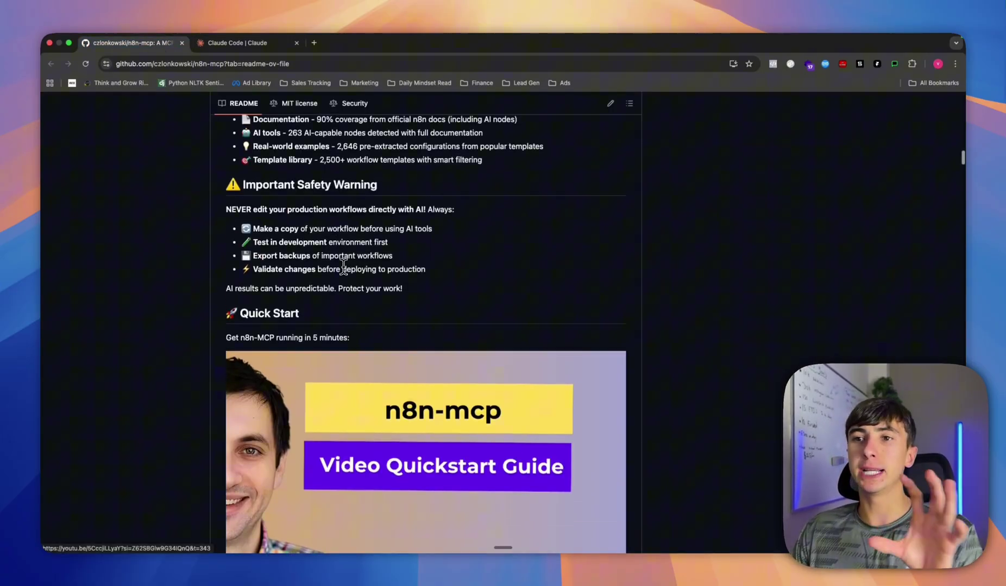
pyautogui.scroll(-5, 346, 275)
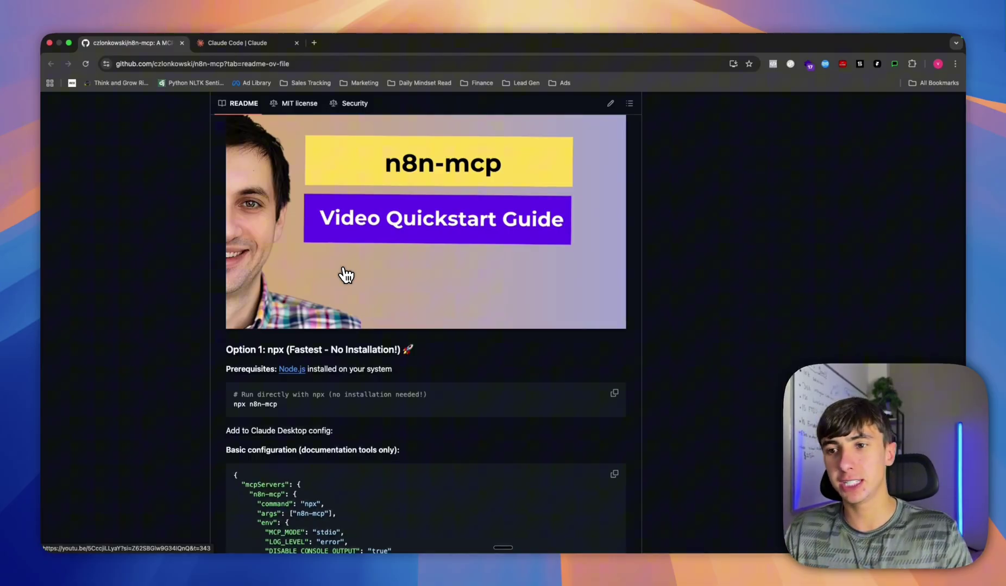
pyautogui.click(292, 369)
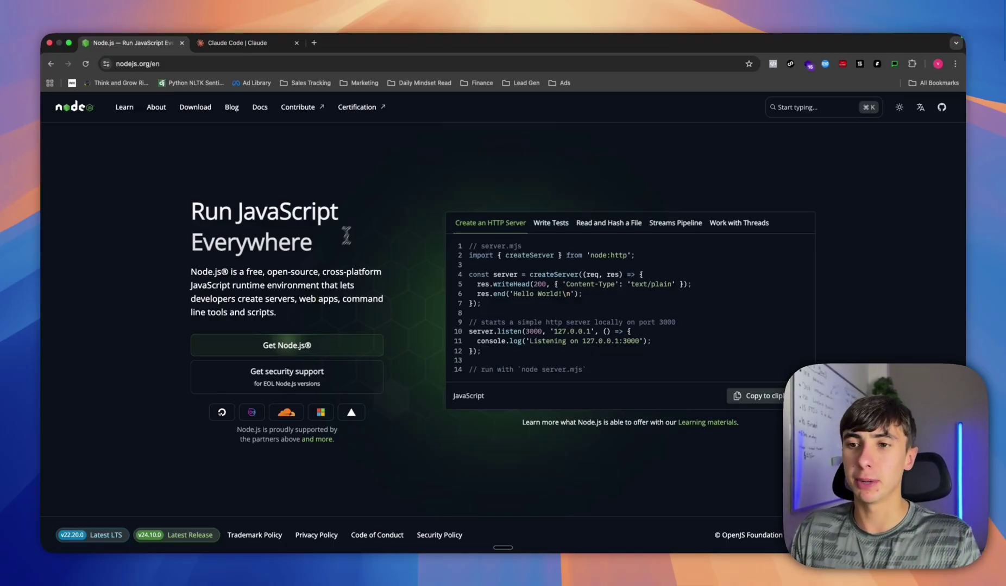
pyautogui.click(349, 346)
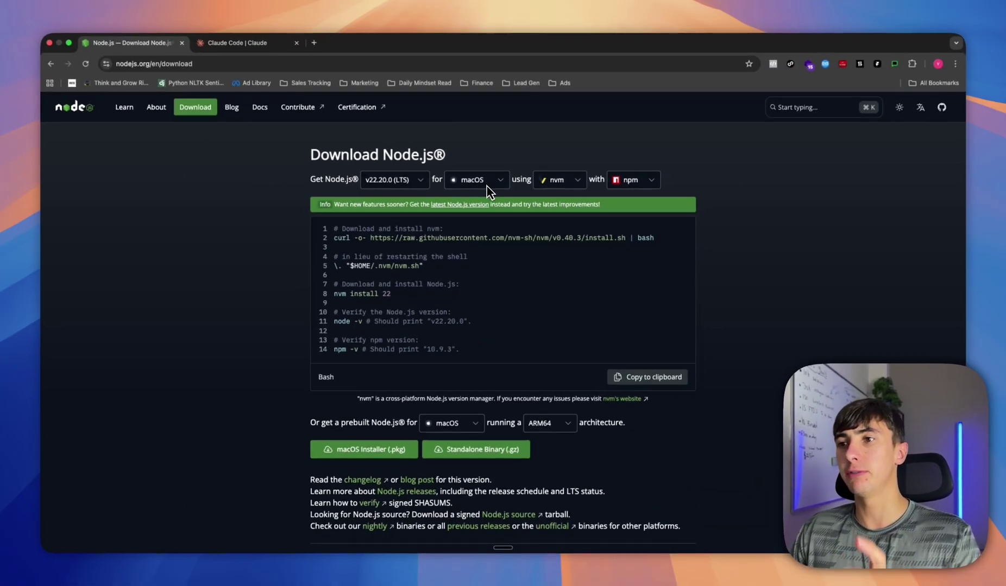
# Review the operating-system choices and the prebuilt macOS installer on the Node.js download page
pyautogui.click(484, 185)
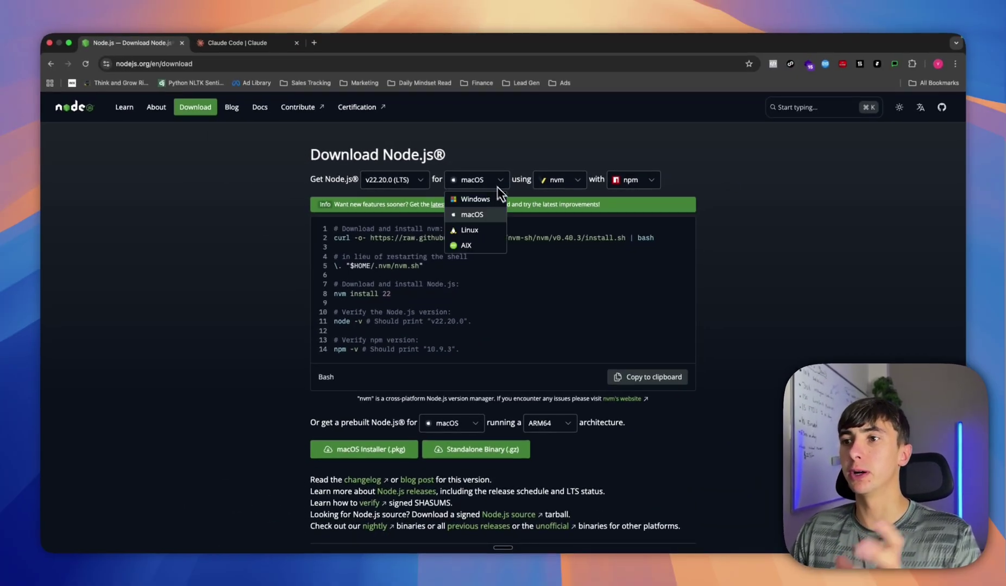
pyautogui.click(572, 140)
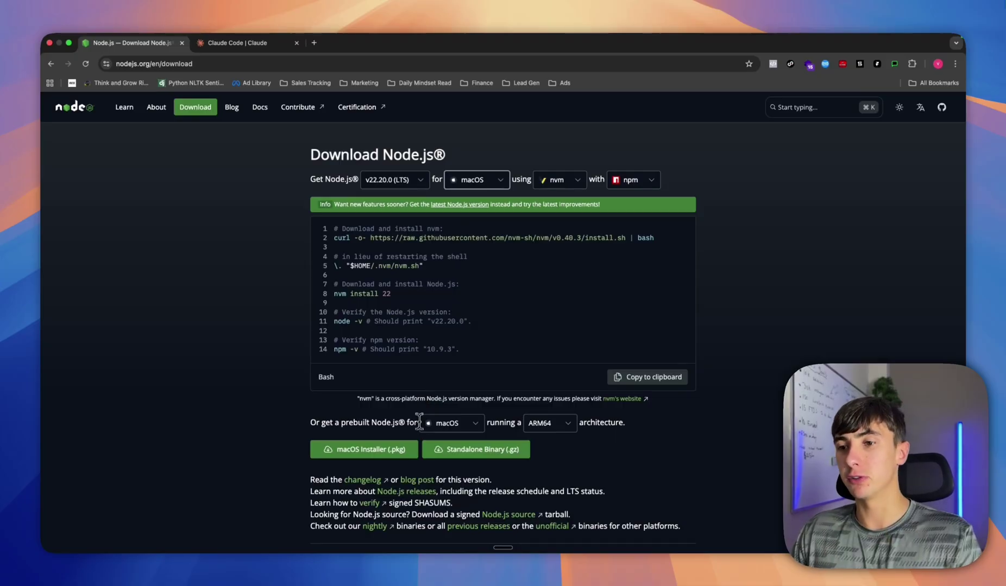
pyautogui.click(387, 452)
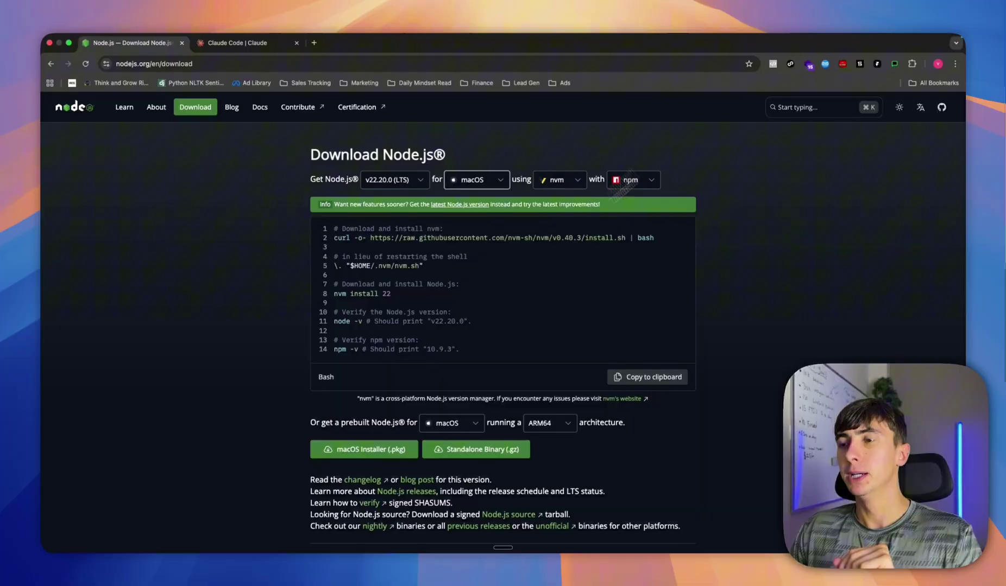
# Leave the browser and find and open the Terminal app with a system search for "term"
pyautogui.press('super+Tab')
pyautogui.click(872, 40)
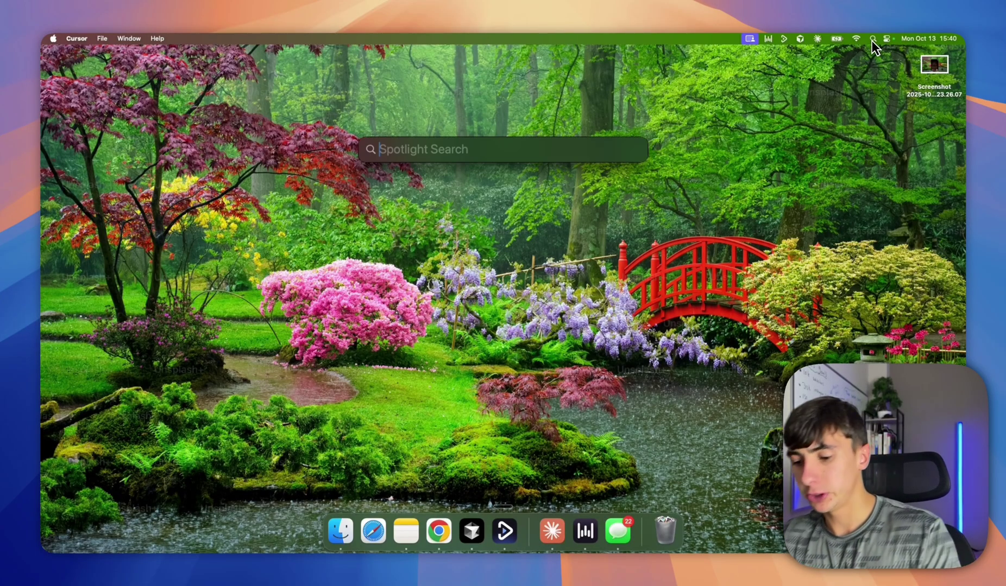
pyautogui.write('term')
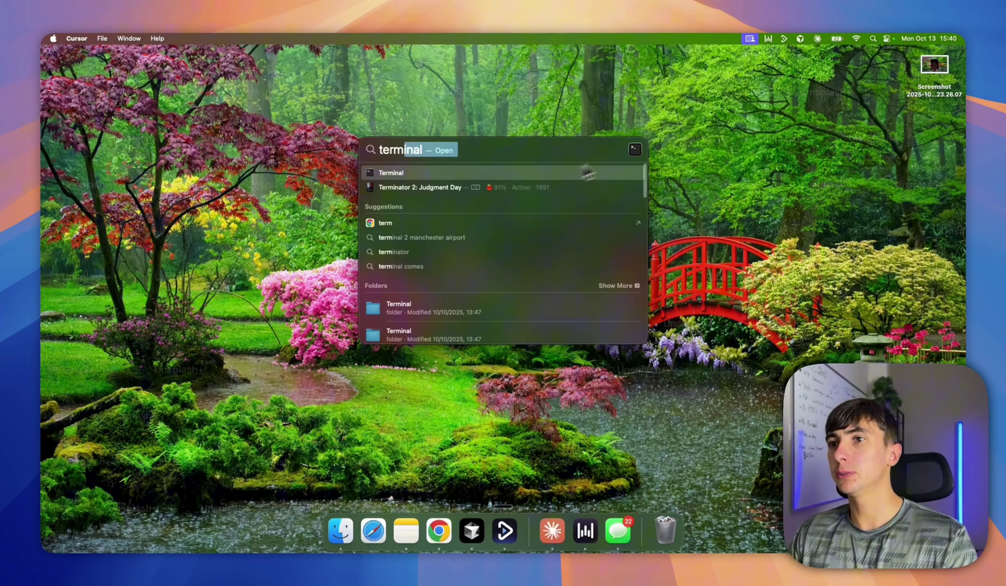
pyautogui.click(541, 175)
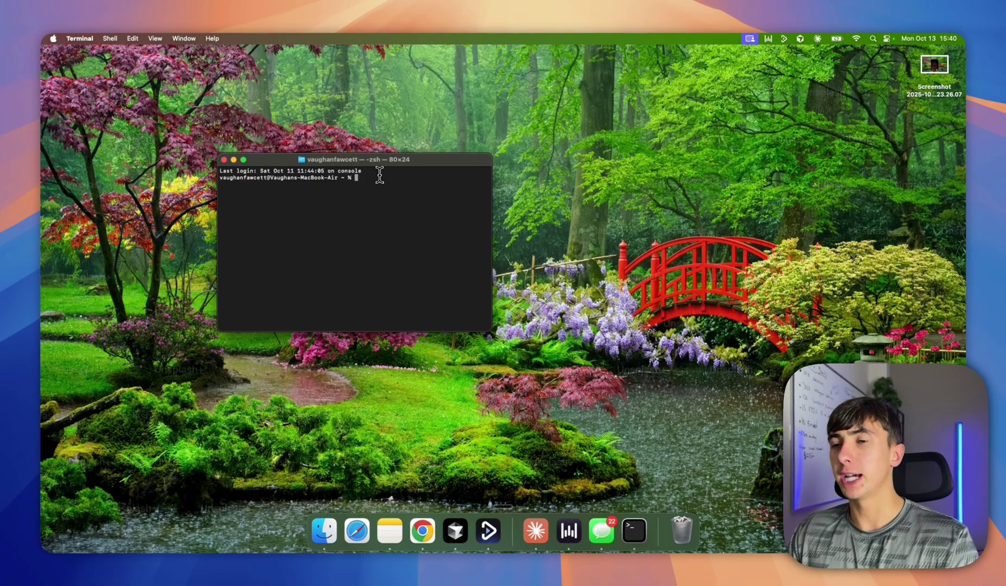
pyautogui.press('ctrl+super+f')
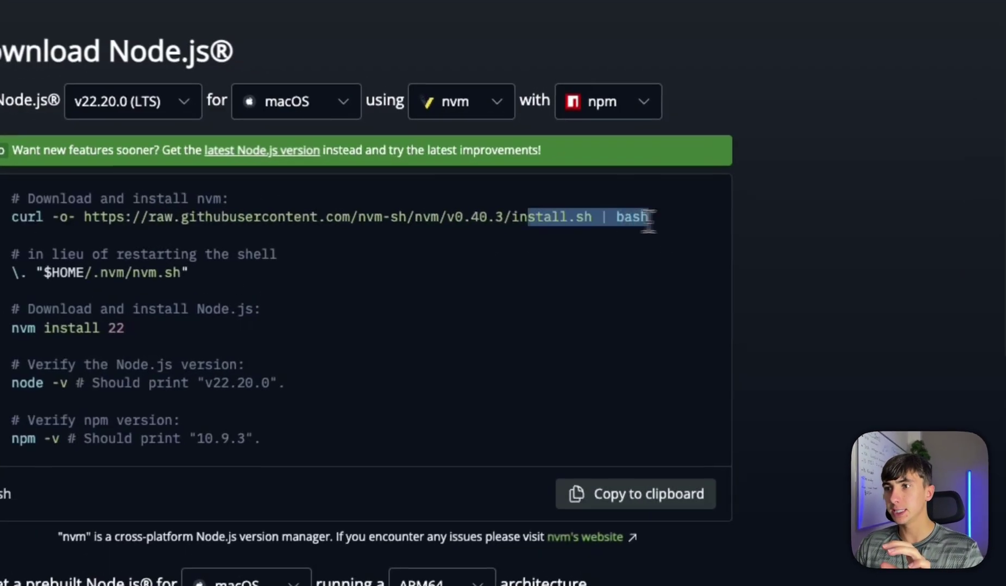
pyautogui.tripleClick(359, 205)
pyautogui.press('super+c')
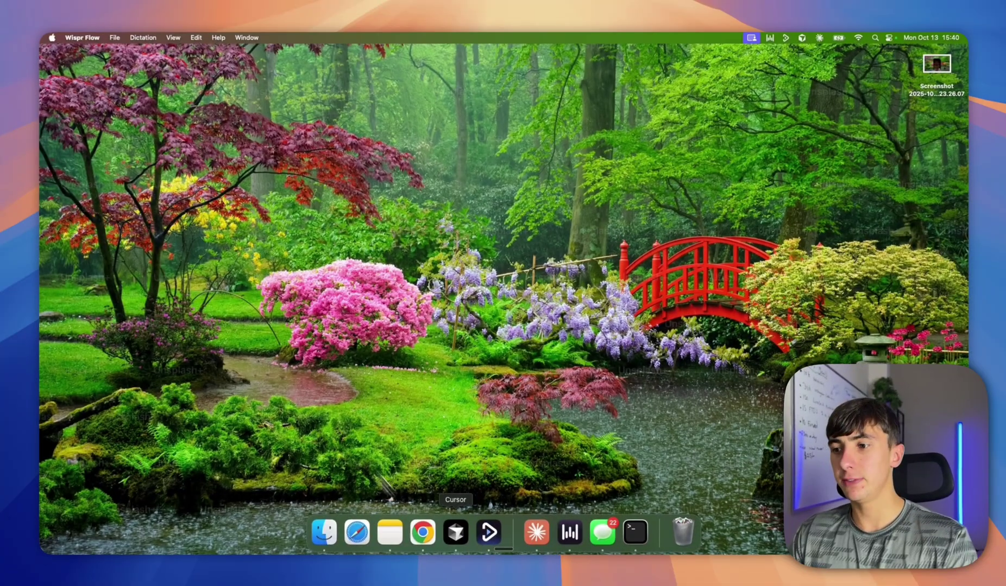
pyautogui.click(635, 532)
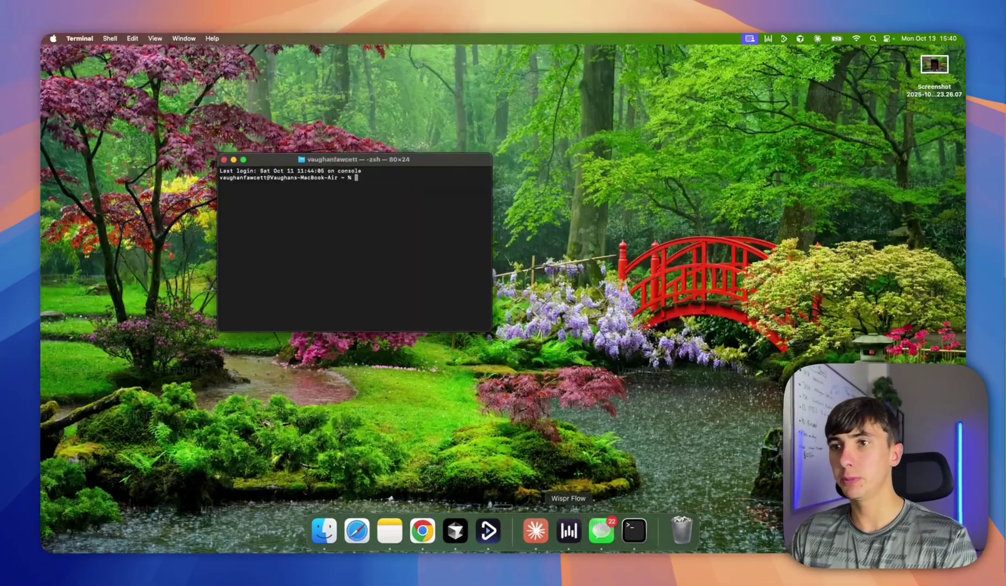
pyautogui.press('super+v')
pyautogui.press('Return')
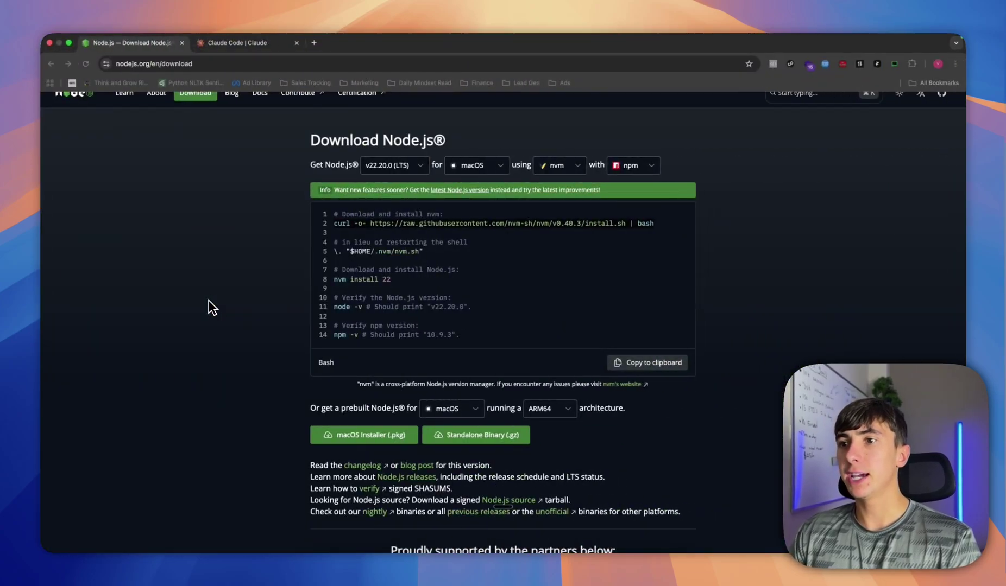
# Copy the line that replaces restarting the shell, \. "$HOME/.nvm/nvm.sh", from the download page and run it in Terminal
pyautogui.moveTo(423, 251); pyautogui.dragTo(338, 252)
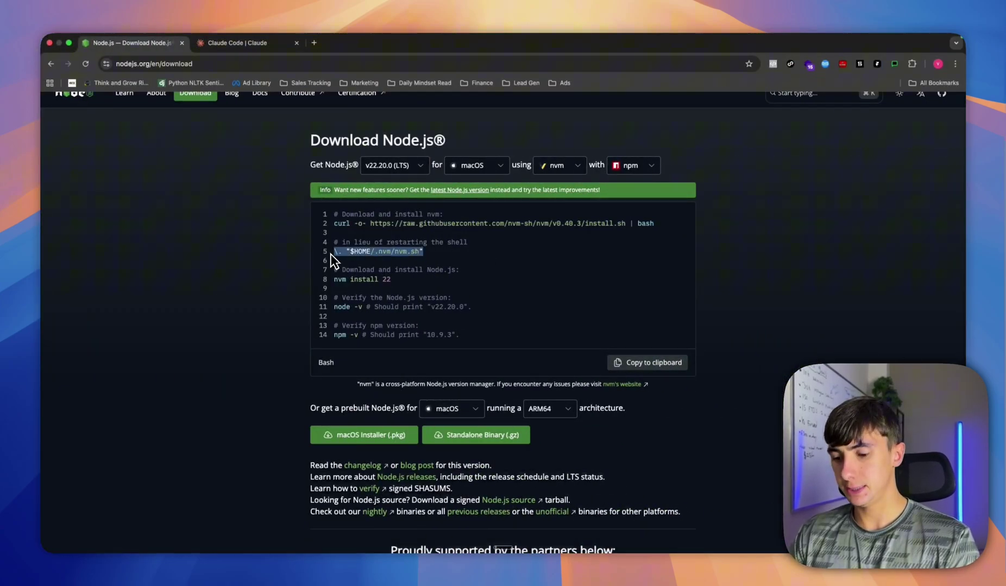
pyautogui.press('super+Tab')
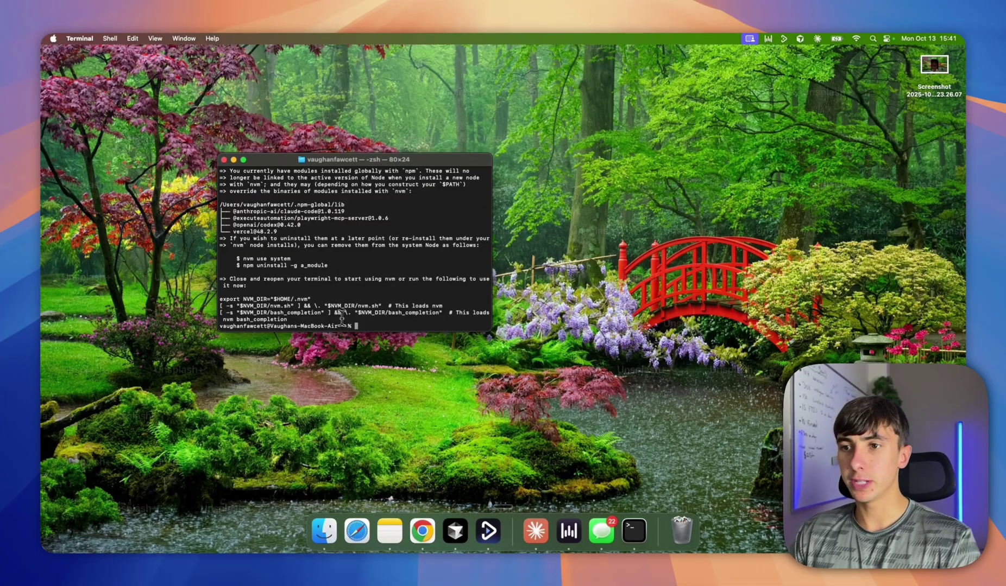
pyautogui.write('\\. "$HOME/.nvm/nvm.sh"')
pyautogui.press('Return')
# Copy the Node.js install command "nvm install 22" from the download page and run it in Terminal
pyautogui.press('super+Tab')
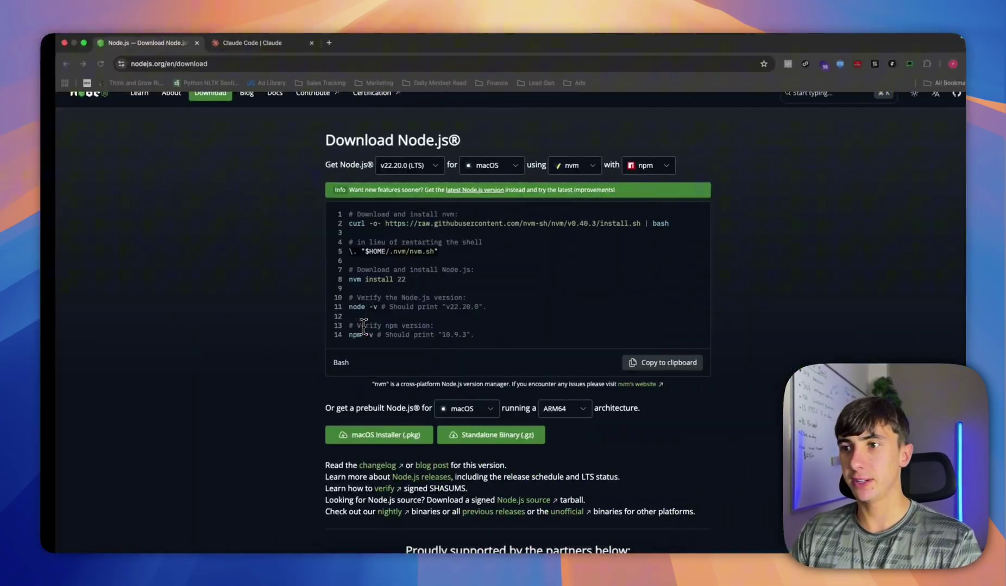
pyautogui.click(403, 283)
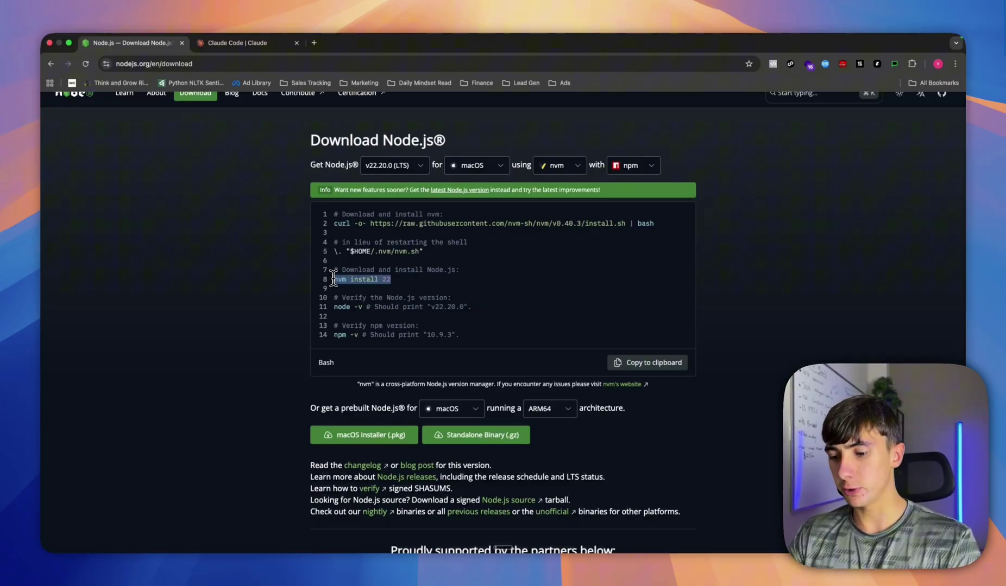
pyautogui.press('super+Tab')
pyautogui.write('nvm install 22')
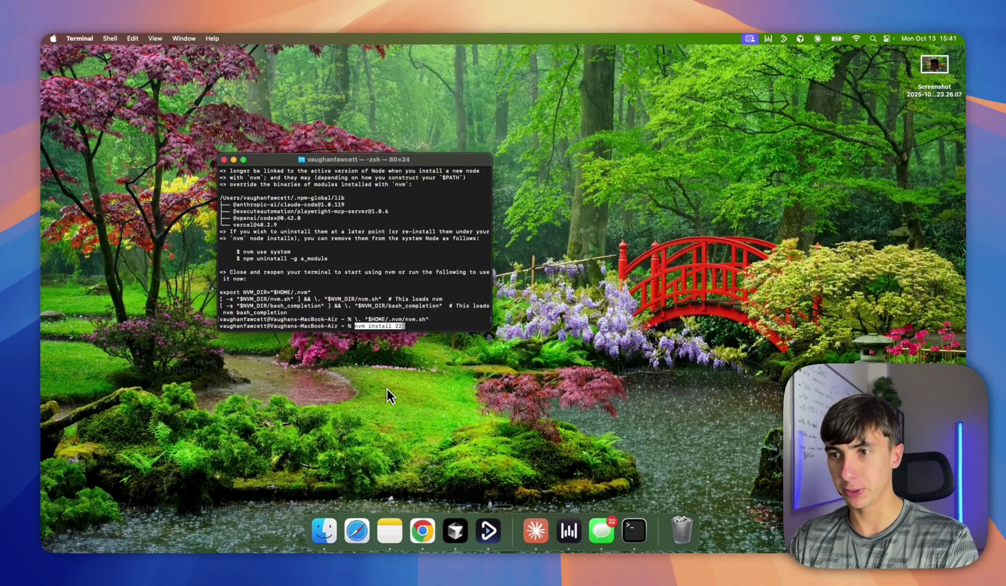
pyautogui.press('Return')
# Copy the "node -v" line from the download page and run it in Terminal to check the Node.js version
pyautogui.press('super+Tab')
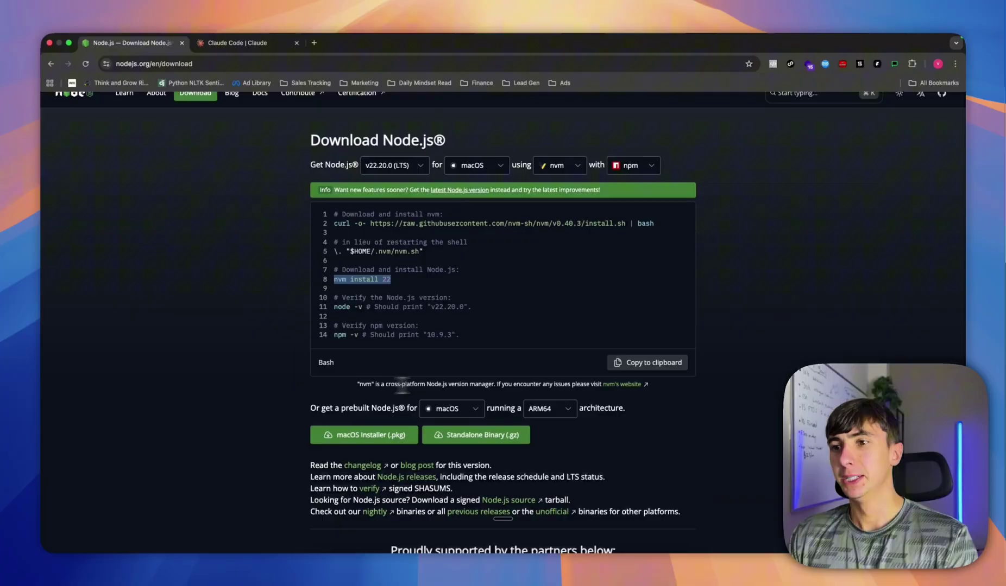
pyautogui.moveTo(472, 307); pyautogui.dragTo(333, 308)
pyautogui.press('super+c')
pyautogui.press('super+Tab')
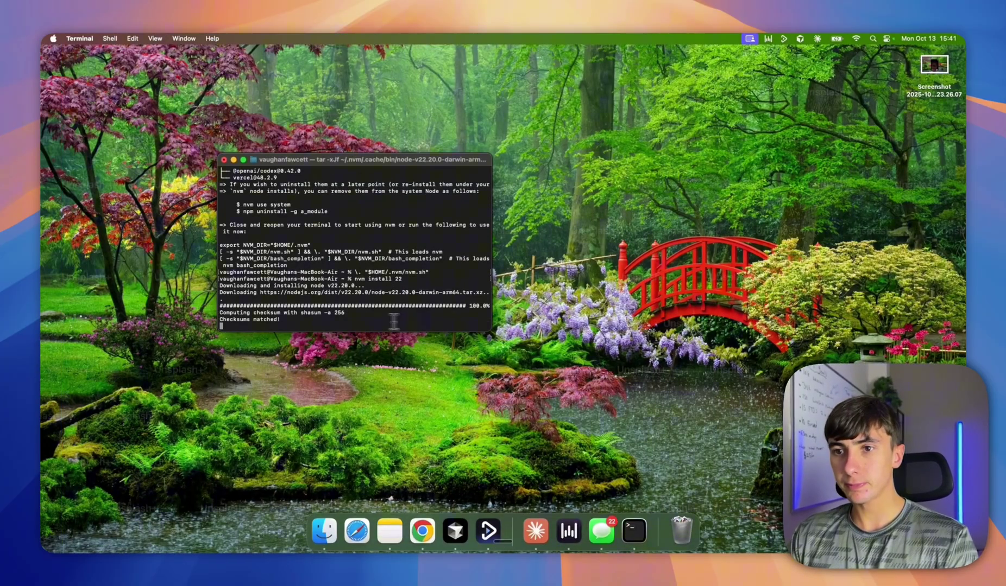
pyautogui.press('super+v')
pyautogui.press('Return')
# Copy the "npm -v" line from the download page and run it in Terminal to check the npm version
pyautogui.press('super+Tab')
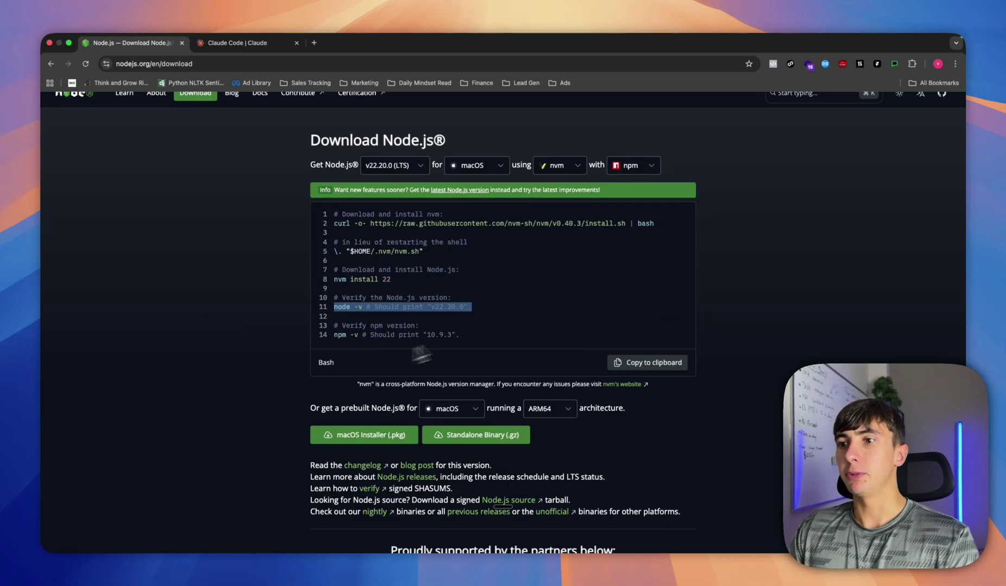
pyautogui.moveTo(405, 331); pyautogui.dragTo(291, 331)
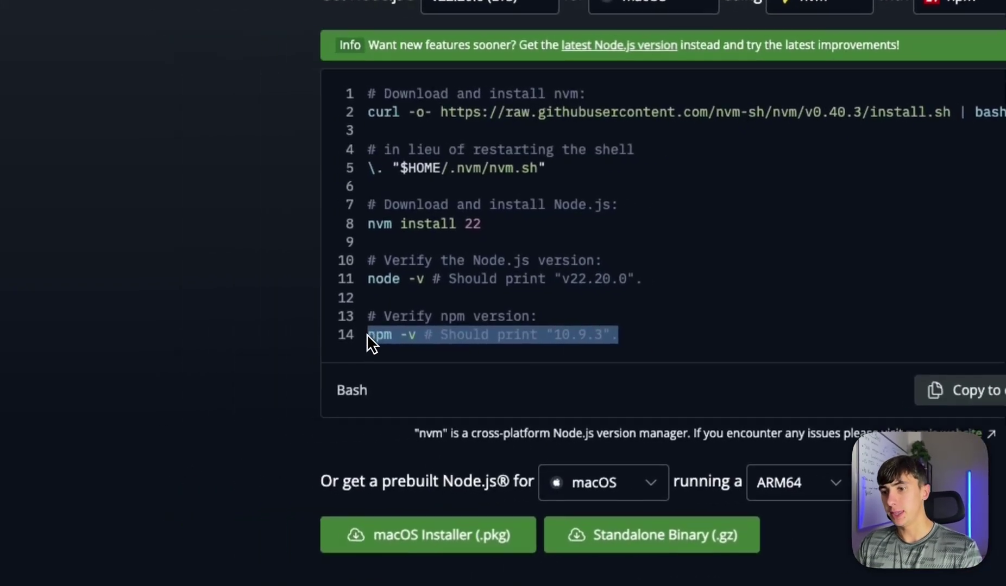
pyautogui.press('super+c')
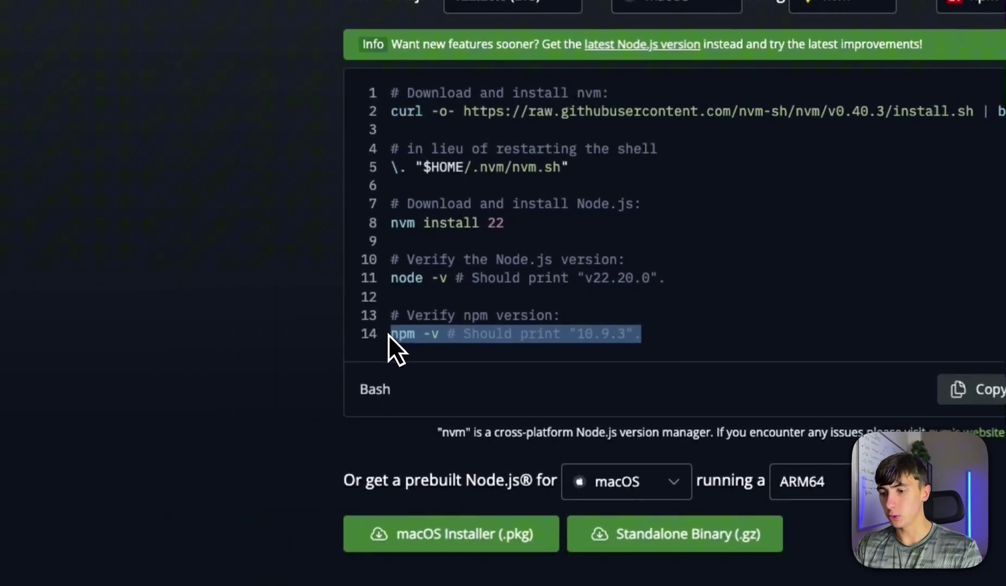
pyautogui.press('super+Tab')
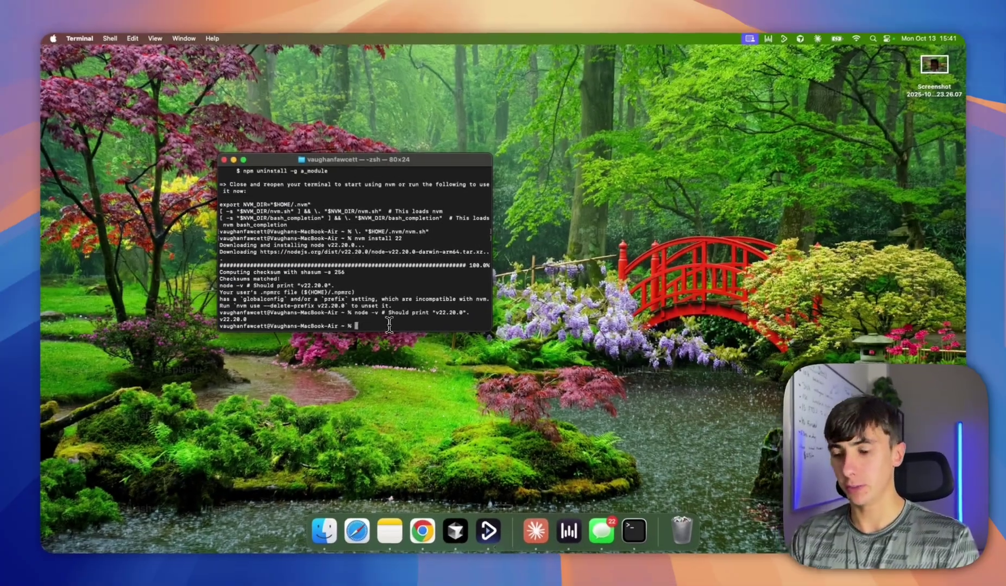
pyautogui.press('super+v')
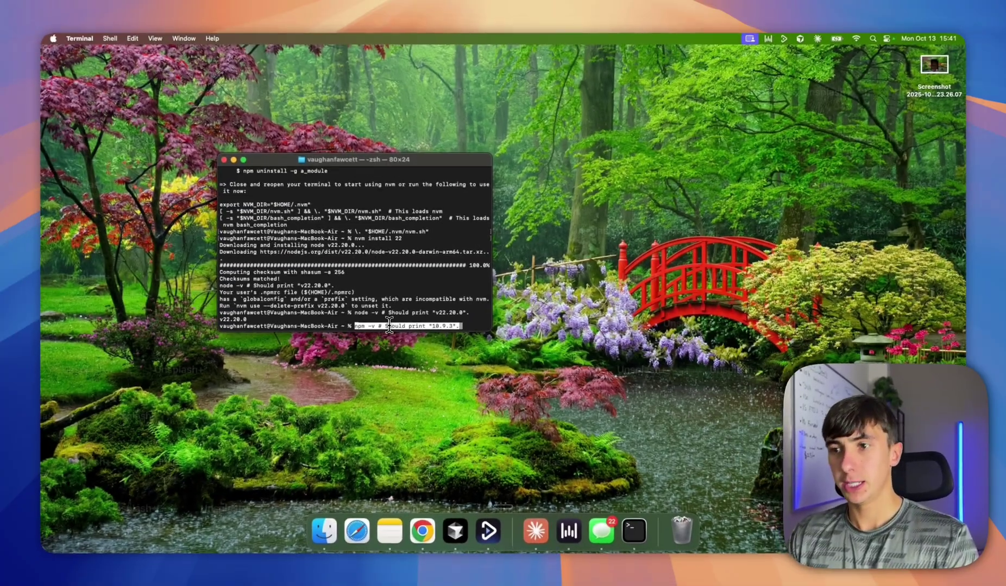
pyautogui.press('Return')
pyautogui.press('super+Tab')
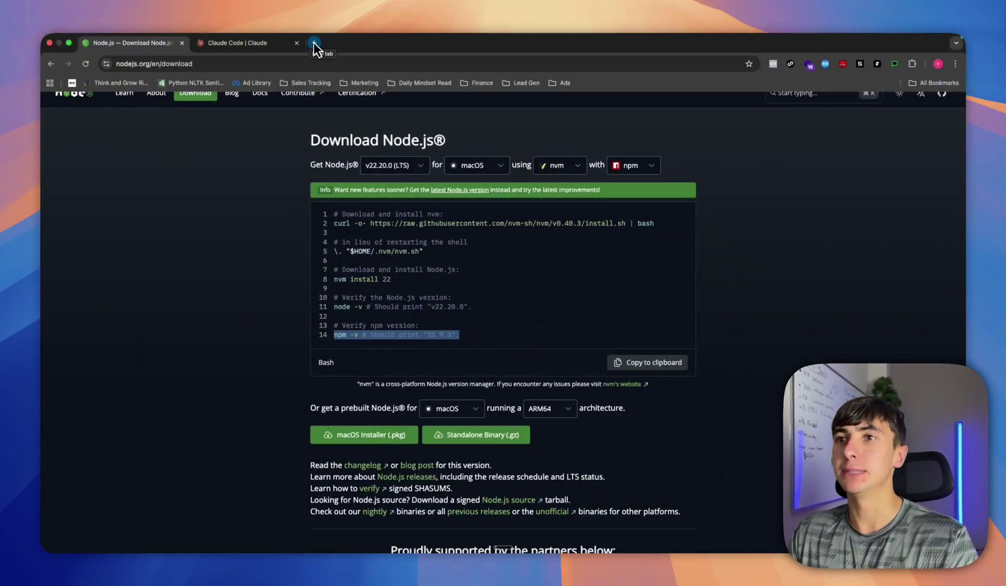
pyautogui.click(315, 42)
pyautogui.write('claude')
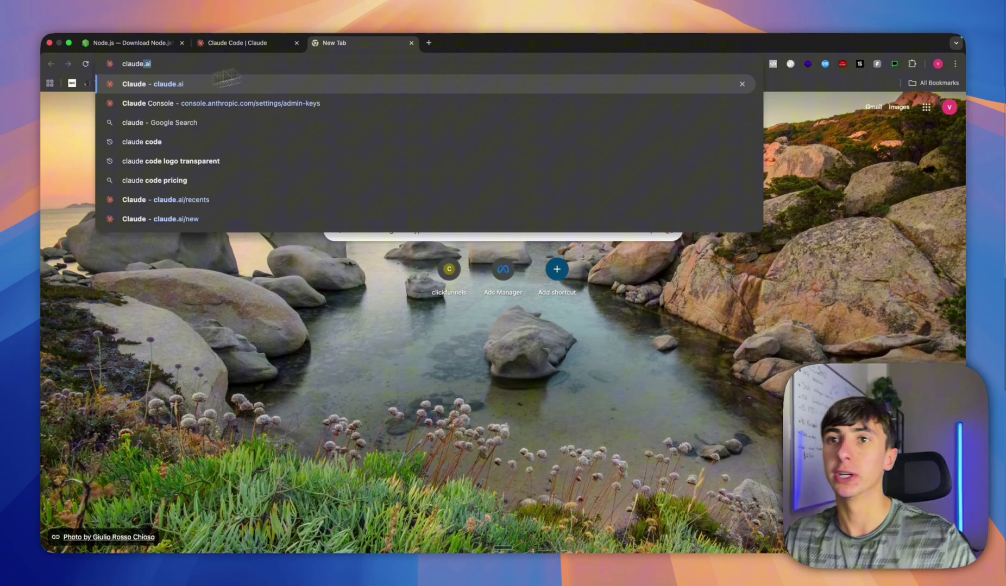
pyautogui.press('Return')
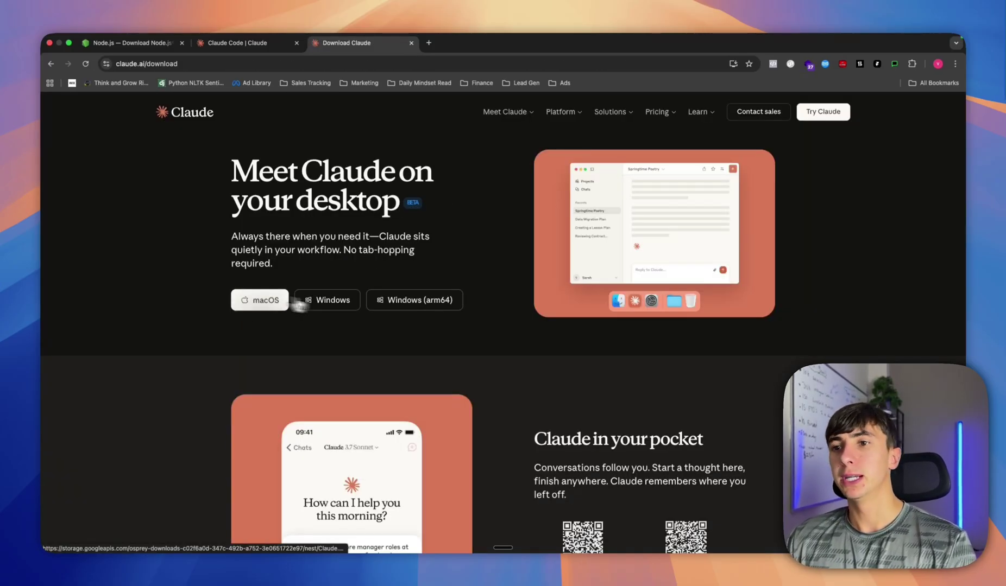
# Switch to the Claude desktop app and, from its Developer settings, open the location of the local MCP servers' config file for editing
pyautogui.hotkey('ctrl', 'Left')
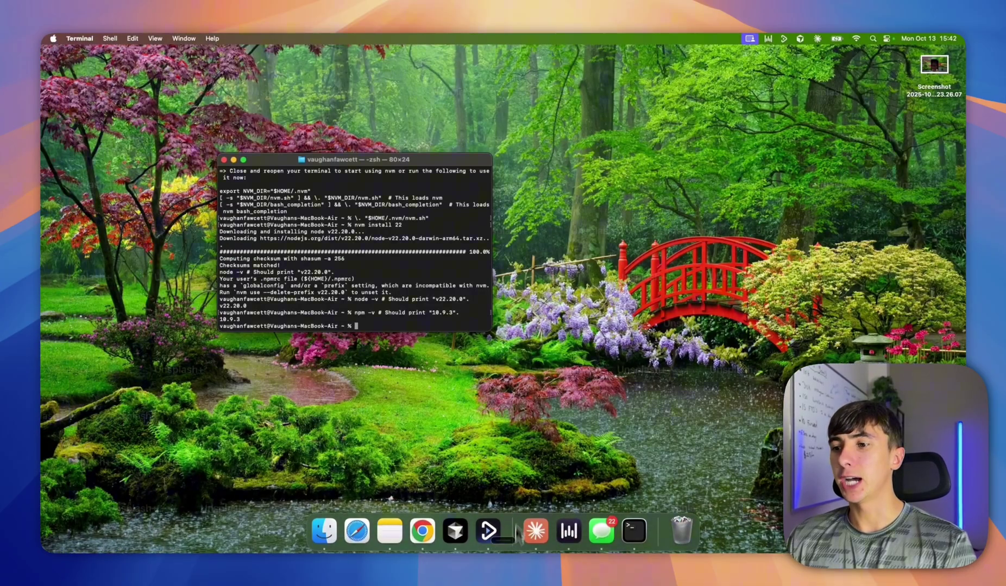
pyautogui.click(535, 531)
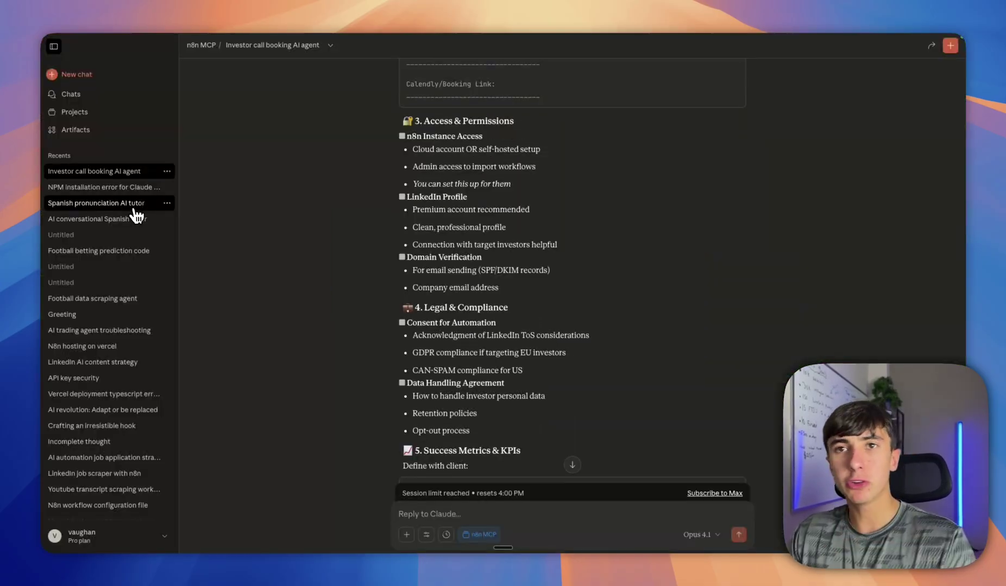
pyautogui.click(130, 538)
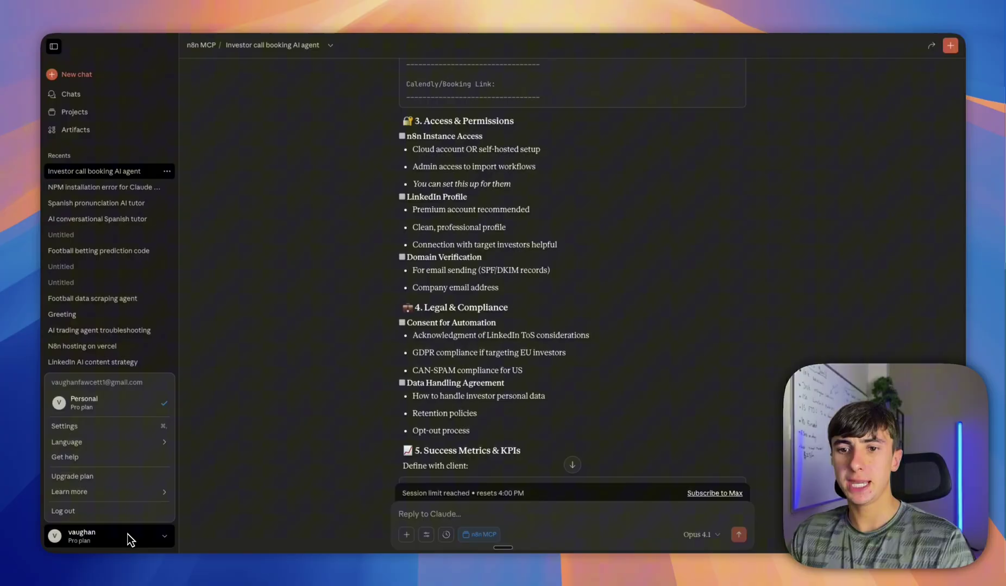
pyautogui.click(116, 428)
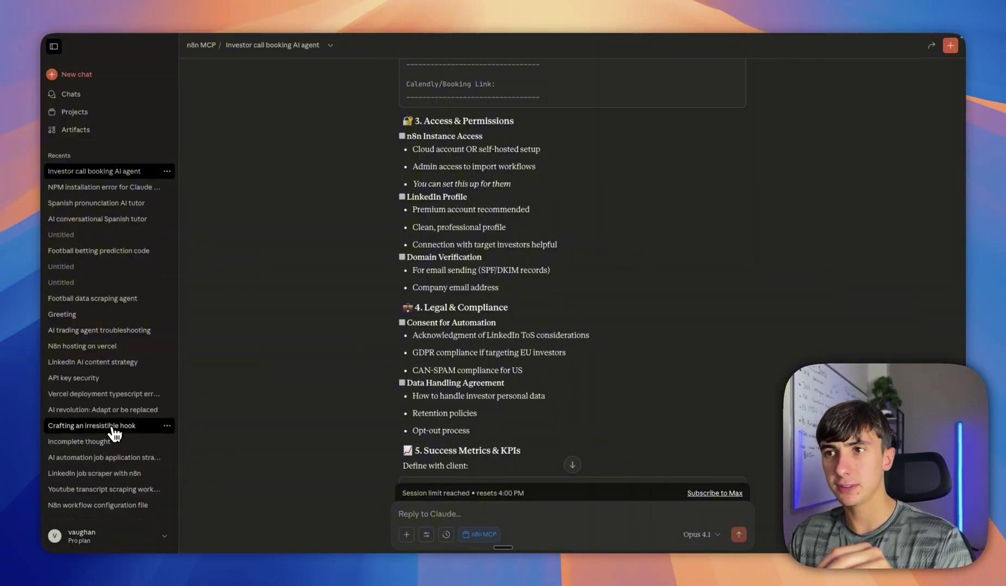
pyautogui.click(309, 350)
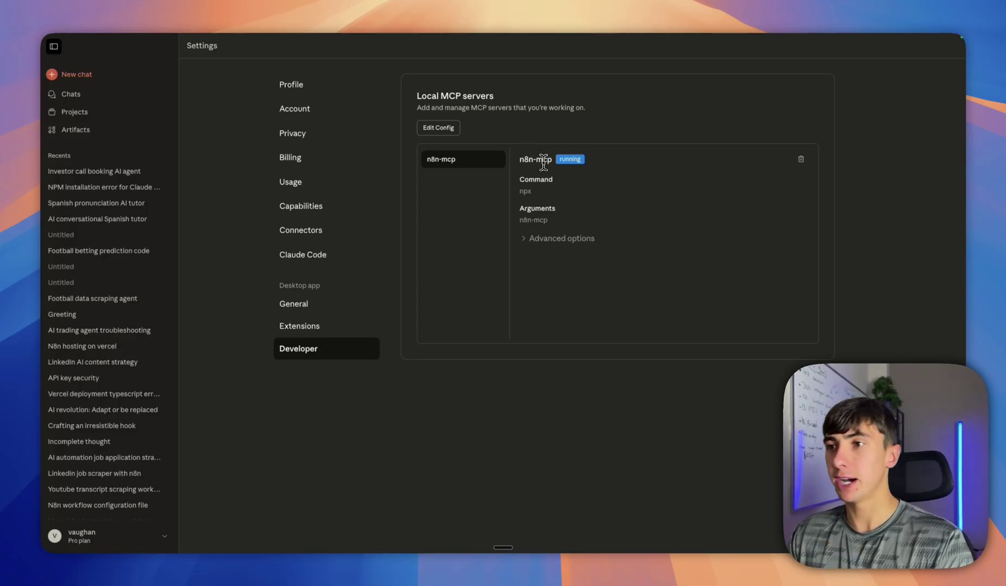
pyautogui.click(440, 128)
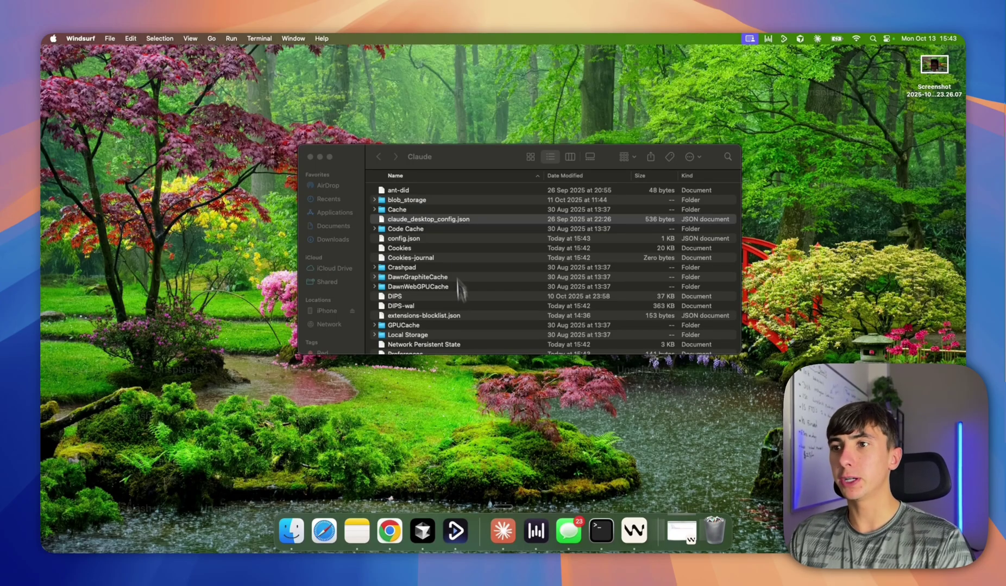
# Open claude_desktop_config.json in Windsurf and select all of its content
pyautogui.click(632, 532)
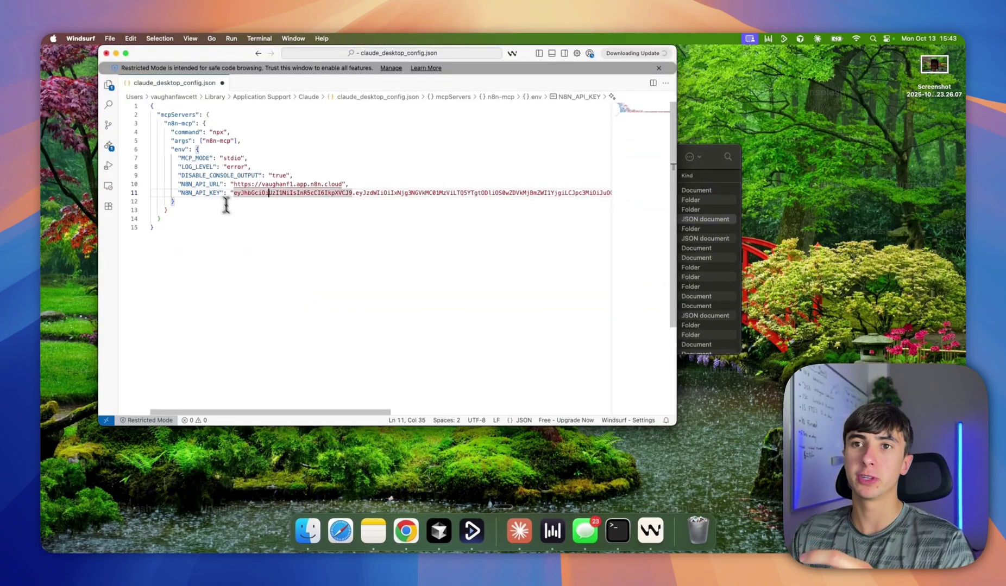
pyautogui.press('super+a')
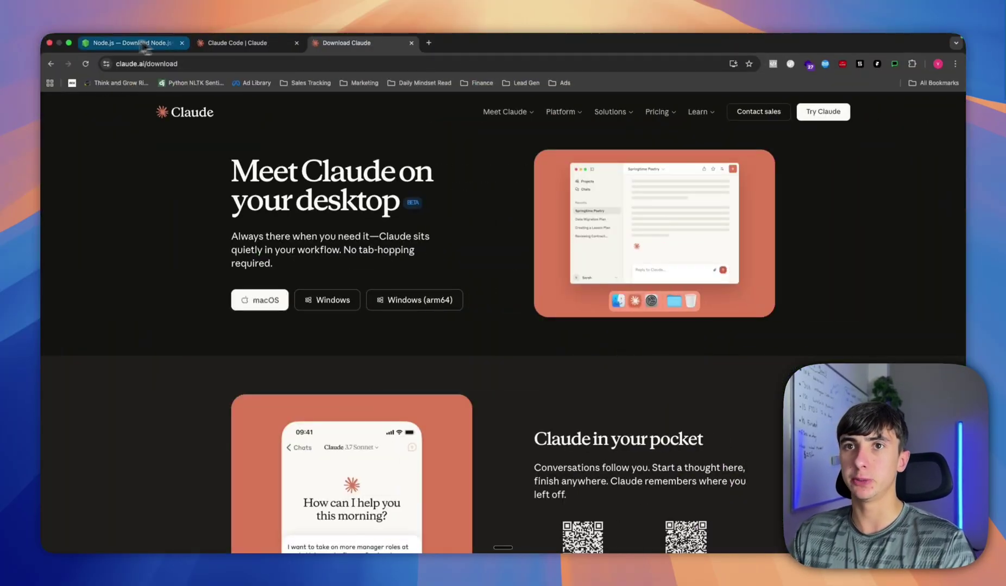
# Return to the n8n-mcp README in the browser and highlight the full configuration block and its N8N_API_URL placeholder
pyautogui.click(130, 42)
pyautogui.click(51, 63)
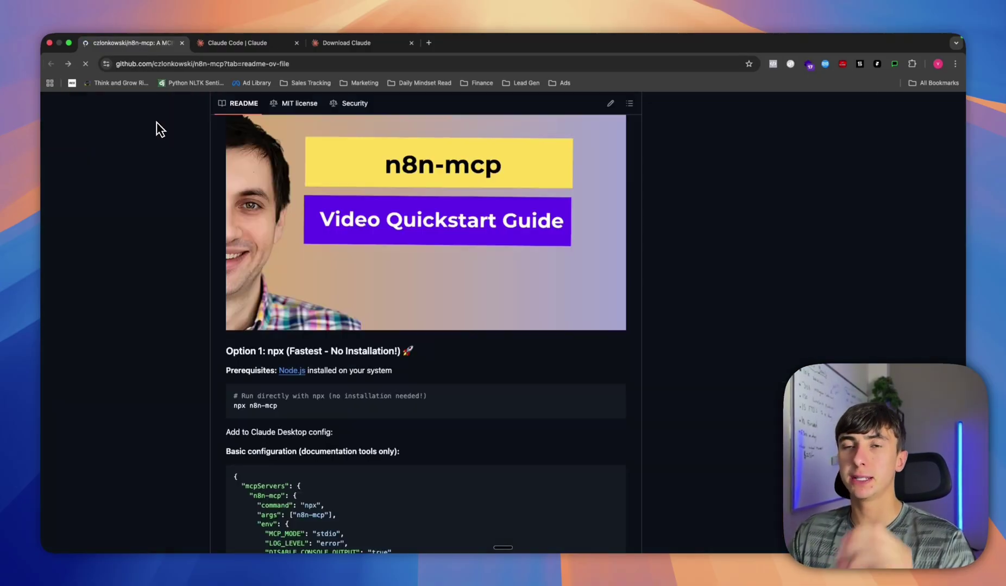
pyautogui.scroll(-5, 393, 443)
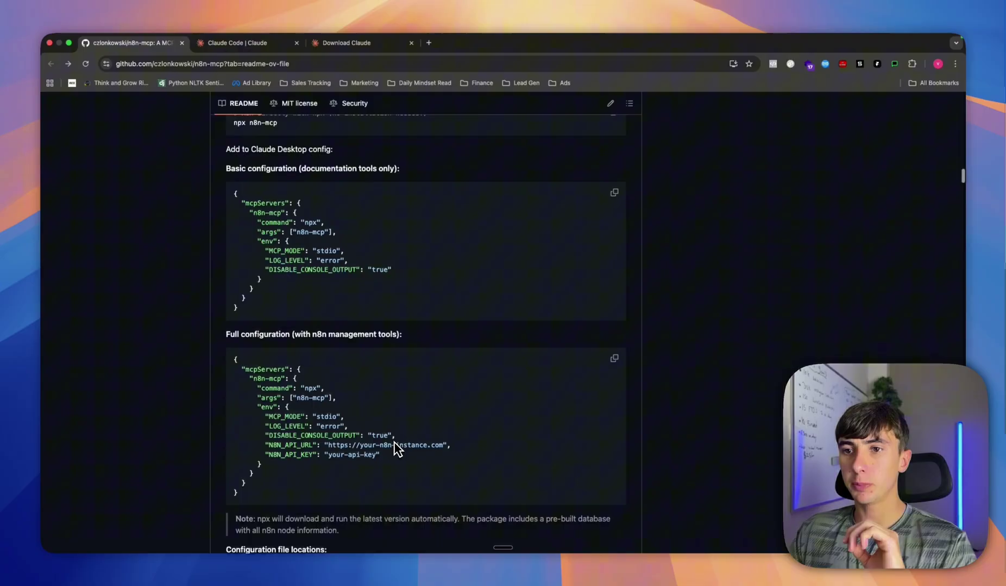
pyautogui.moveTo(385, 478); pyautogui.dragTo(270, 369)
pyautogui.click(320, 504)
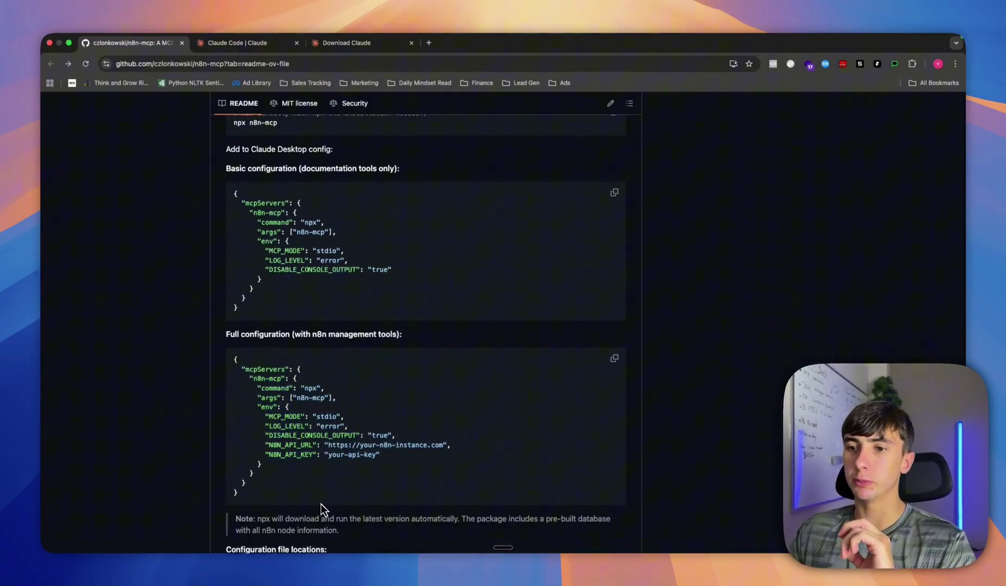
pyautogui.moveTo(251, 496); pyautogui.dragTo(210, 349)
pyautogui.click(211, 349)
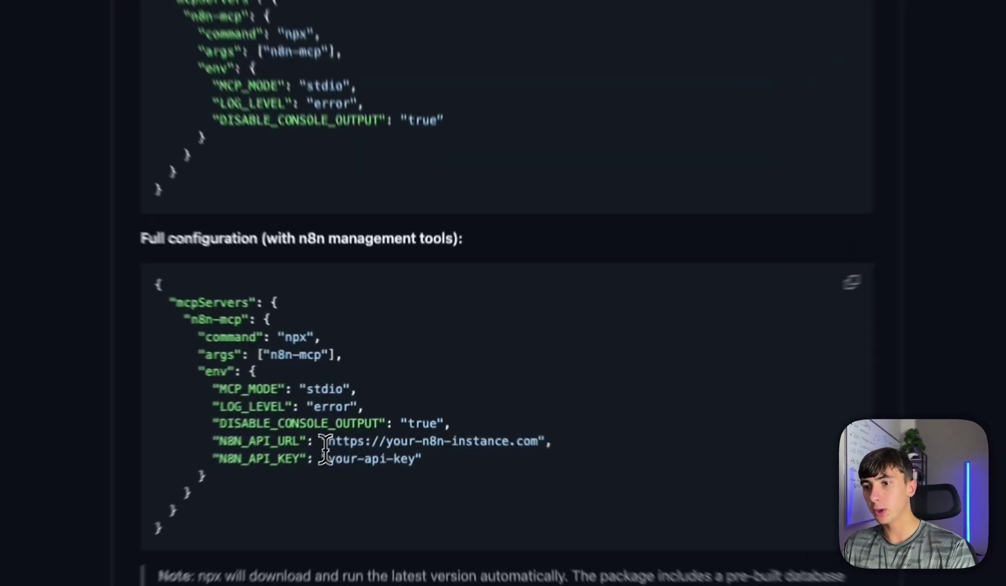
pyautogui.moveTo(328, 445); pyautogui.dragTo(399, 446)
pyautogui.moveTo(470, 441); pyautogui.dragTo(558, 441)
# Open the n8n cloud workflows page in a new browser tab and highlight the instance address in its URL
pyautogui.click(429, 10)
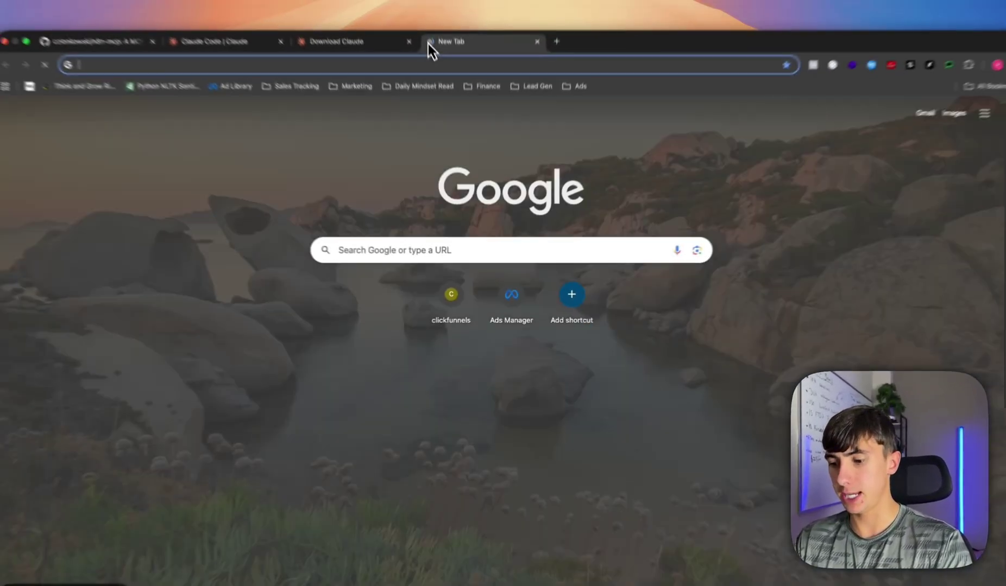
pyautogui.write('n8n.cloud/home/workflows')
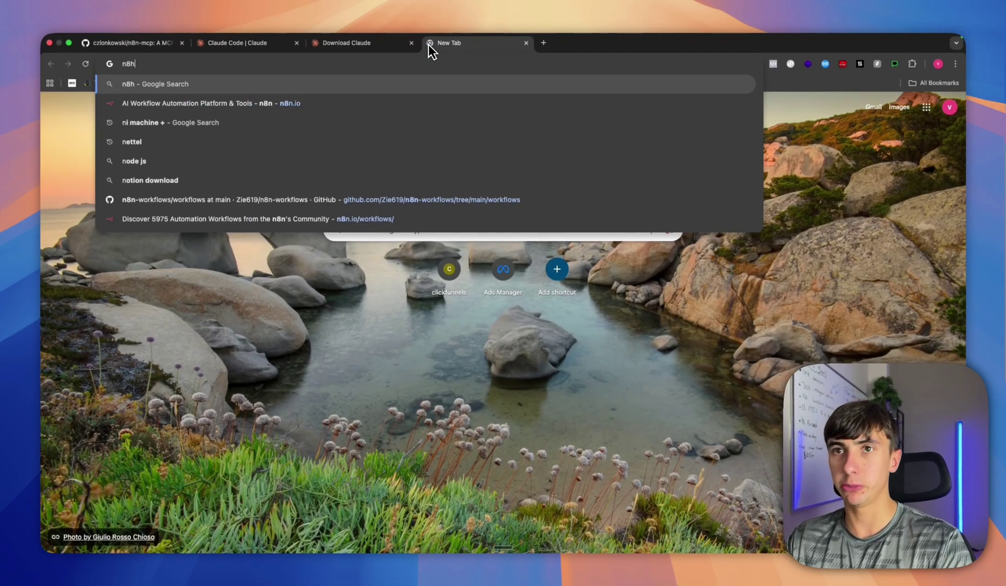
pyautogui.click(233, 117)
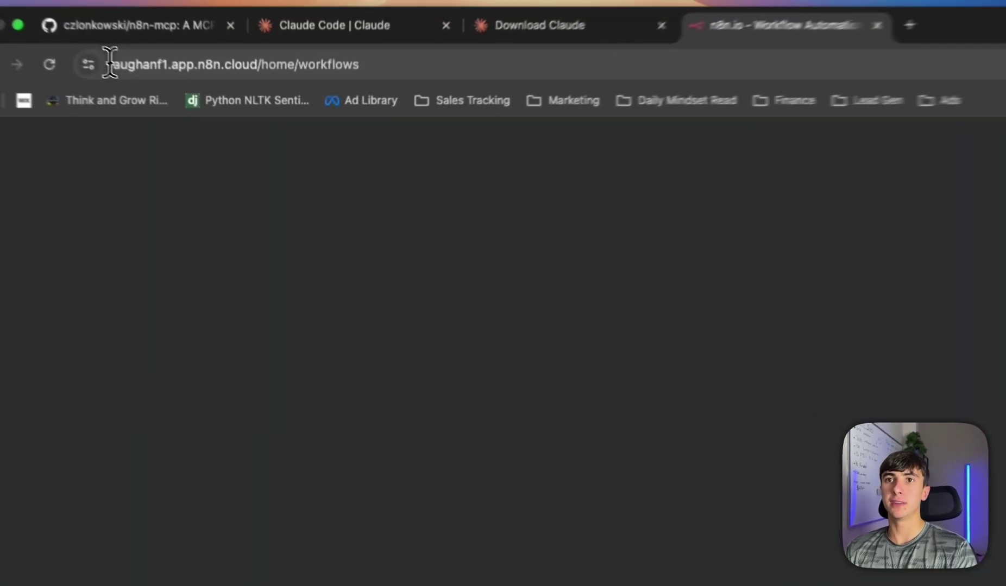
pyautogui.moveTo(111, 64); pyautogui.dragTo(298, 64)
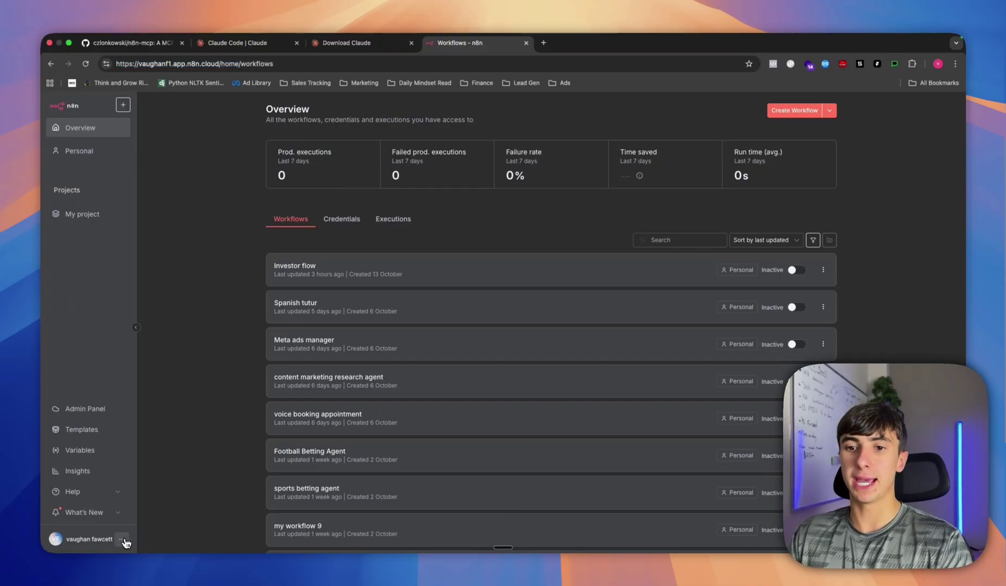
# Open the n8n account settings and show the API page
pyautogui.click(124, 542)
pyautogui.click(131, 505)
pyautogui.click(104, 171)
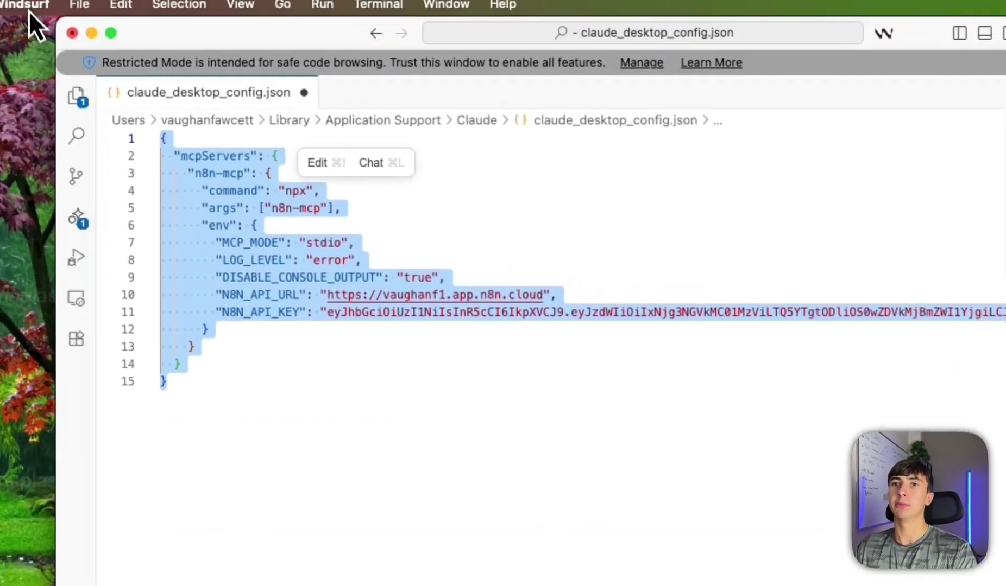
# Return to Windsurf, save claude_desktop_config.json and close its editor window
pyautogui.click(77, 7)
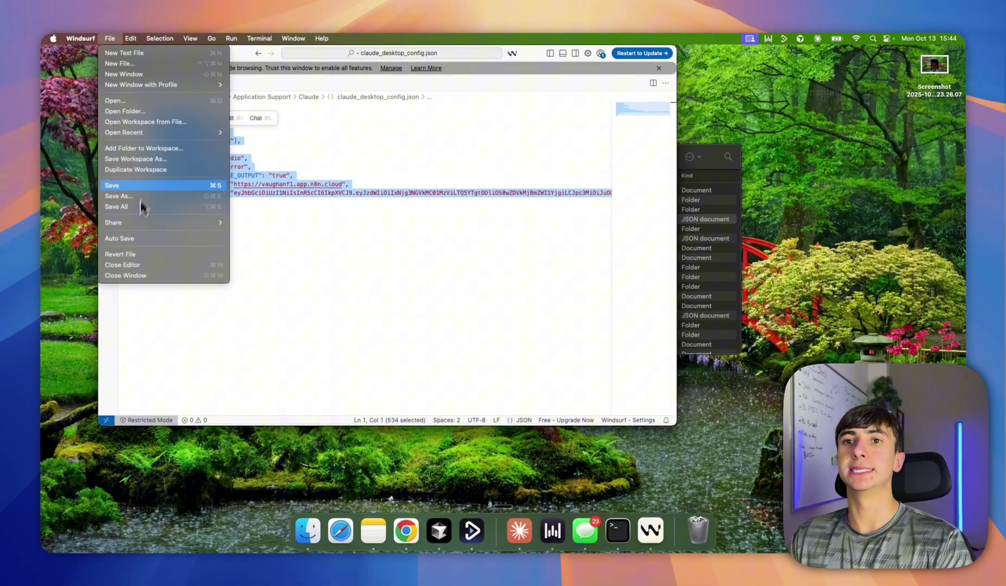
pyautogui.click(144, 186)
pyautogui.click(352, 279)
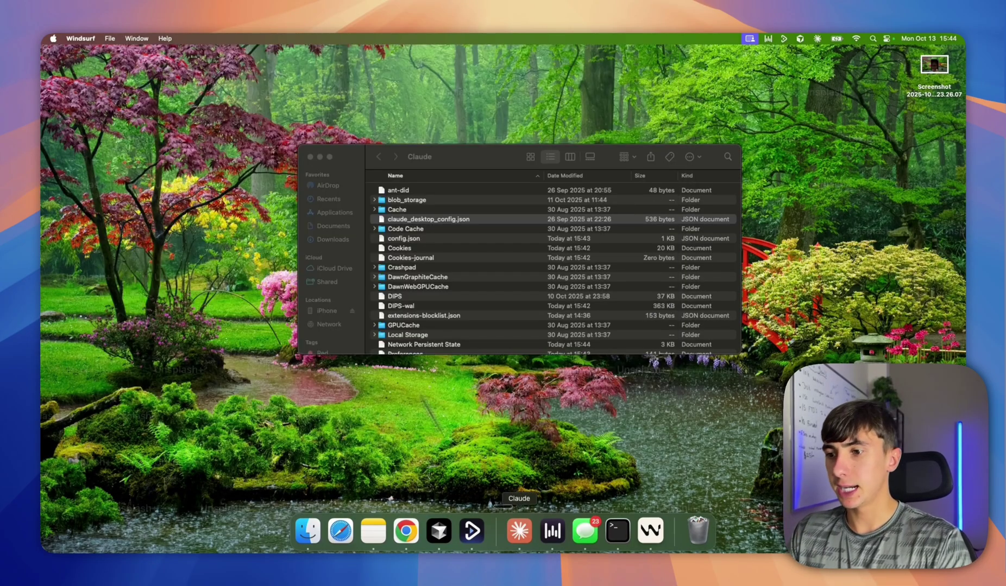
# Switch to the Claude desktop app and open the "Investor call booking AI agent" conversation from the chat history
pyautogui.click(520, 531)
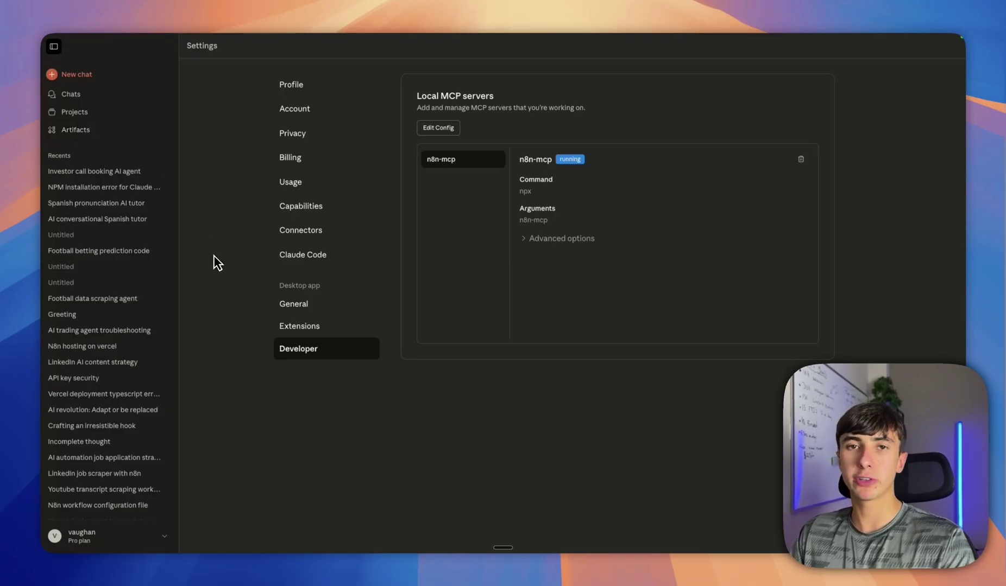
pyautogui.click(91, 97)
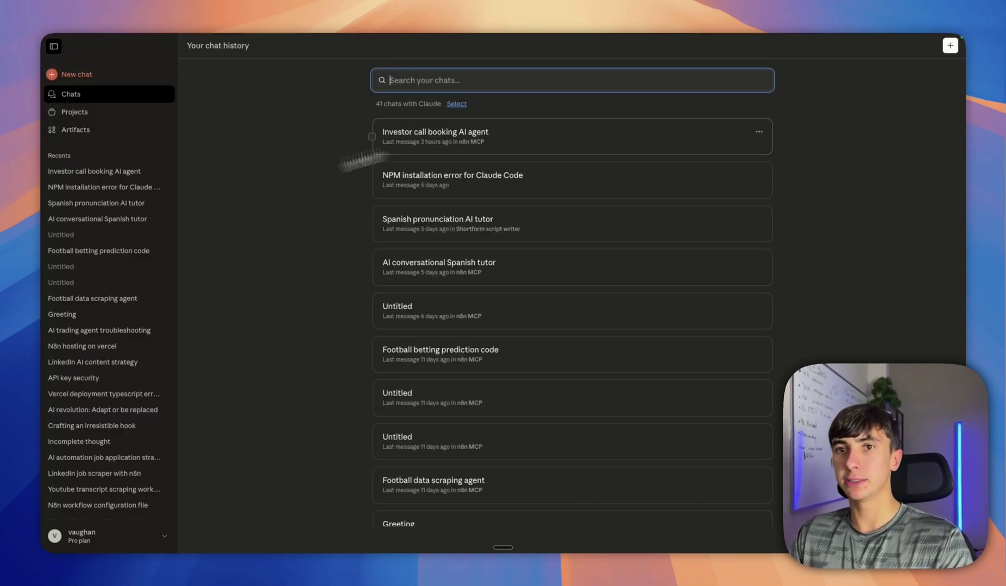
pyautogui.click(113, 177)
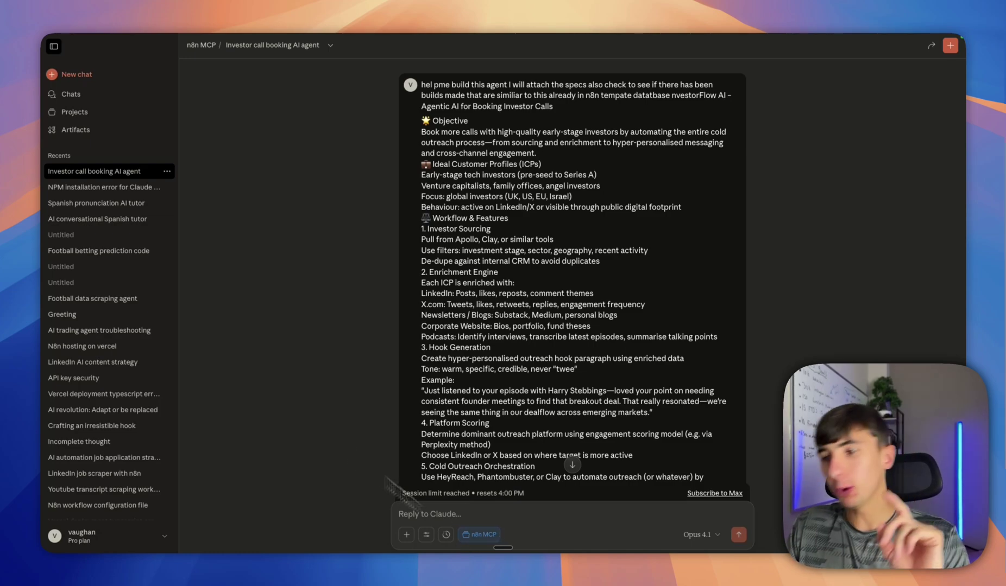
# Create a new personal project named "n8n builder" in Claude
pyautogui.click(77, 112)
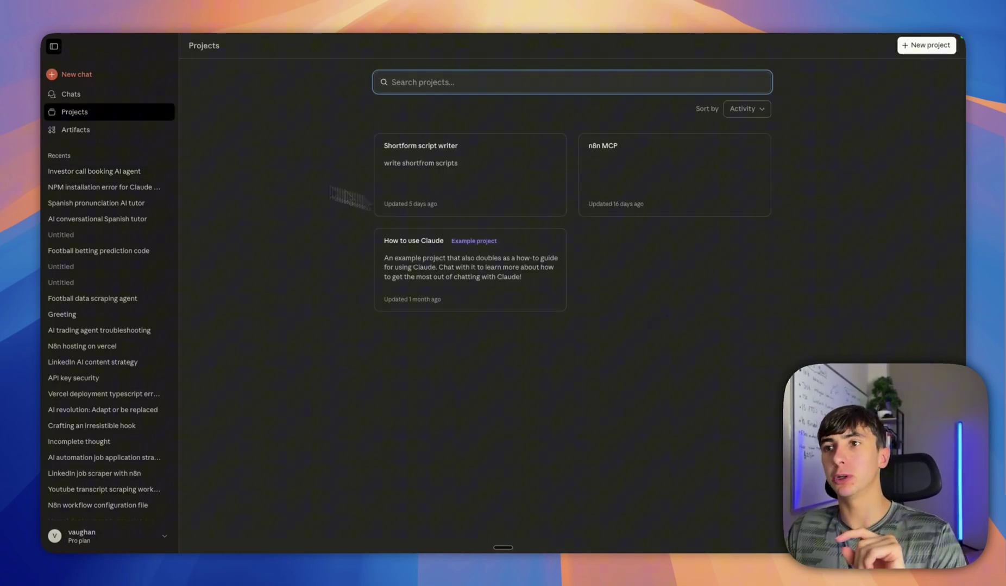
pyautogui.click(928, 44)
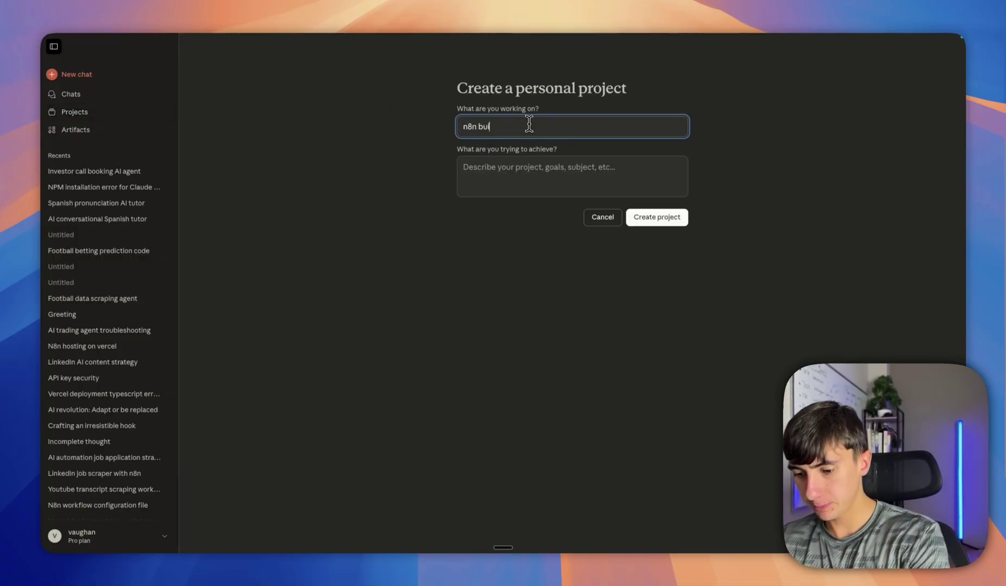
pyautogui.click(657, 217)
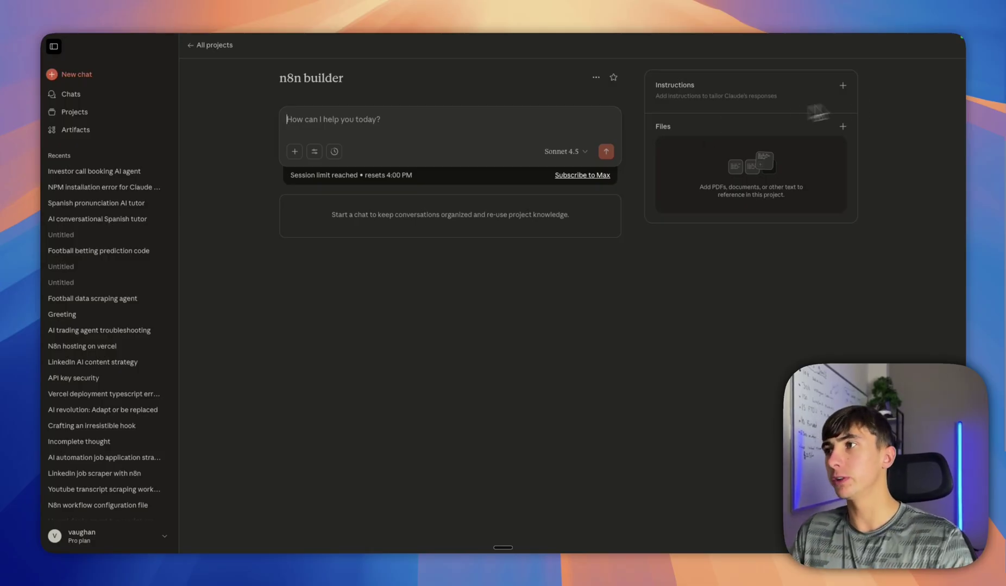
# Switch back to the n8n-mcp README in the browser and find the Claude Project Setup section
pyautogui.press('super+Tab')
pyautogui.click(157, 43)
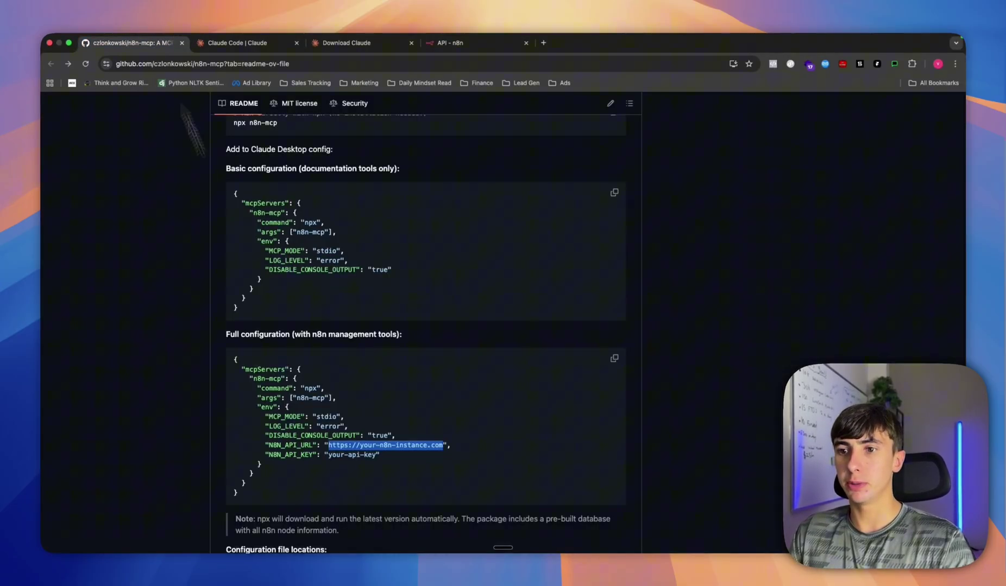
pyautogui.scroll(-10, 420, 337)
pyautogui.scroll(-15, 296, 387)
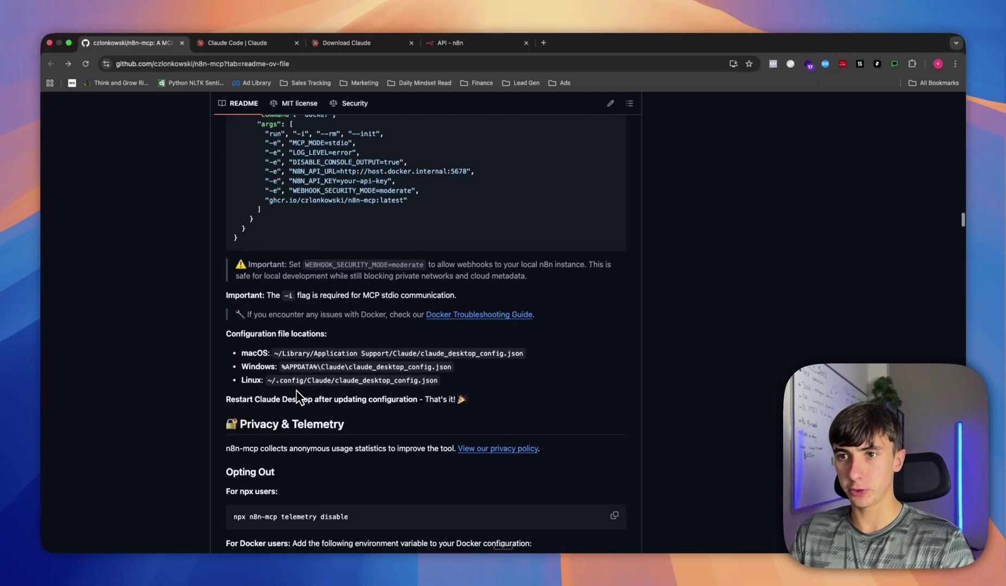
pyautogui.scroll(-15, 296, 391)
pyautogui.scroll(5, 242, 334)
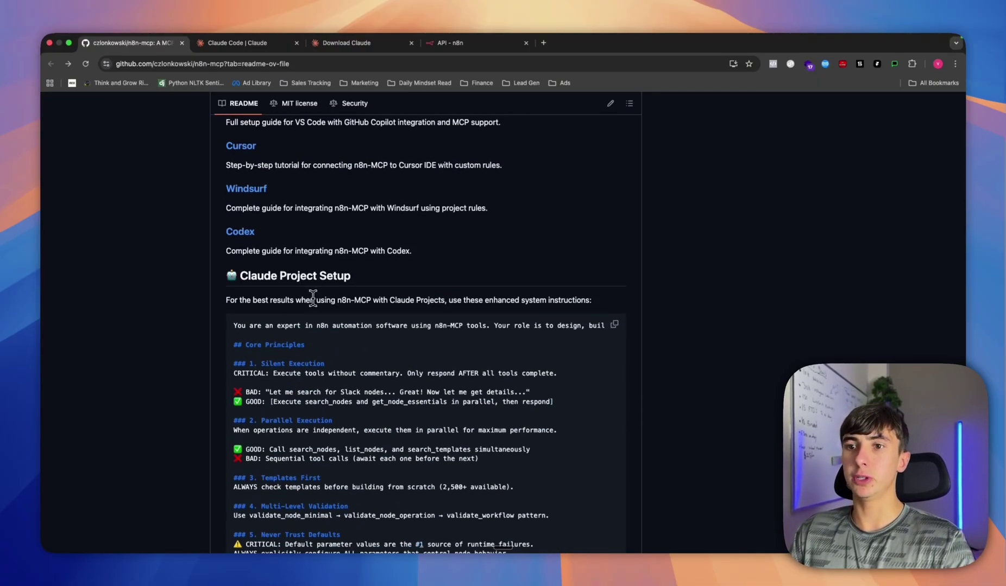
# Read through the enhanced system instructions under Claude Project Setup, including the core principles, workflow process and critical warnings
pyautogui.scroll(-4, 216, 401)
pyautogui.scroll(-2, 217, 412)
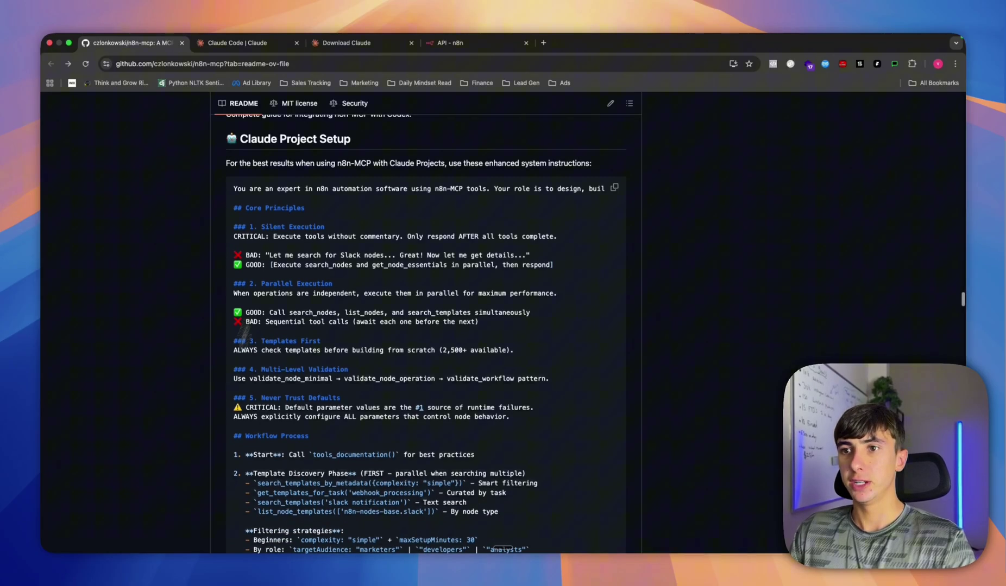
pyautogui.scroll(-2, 458, 258)
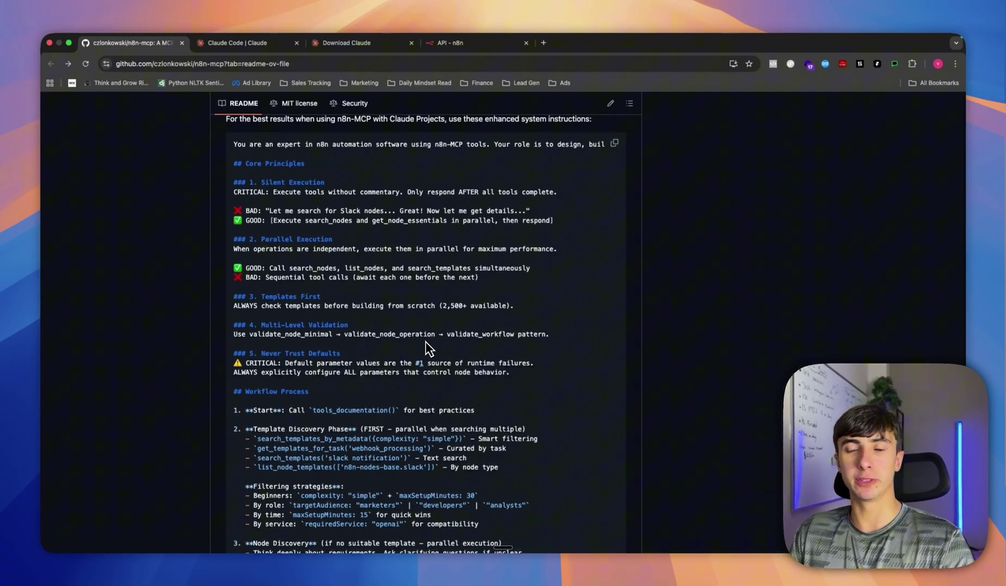
pyautogui.scroll(-6, 389, 397)
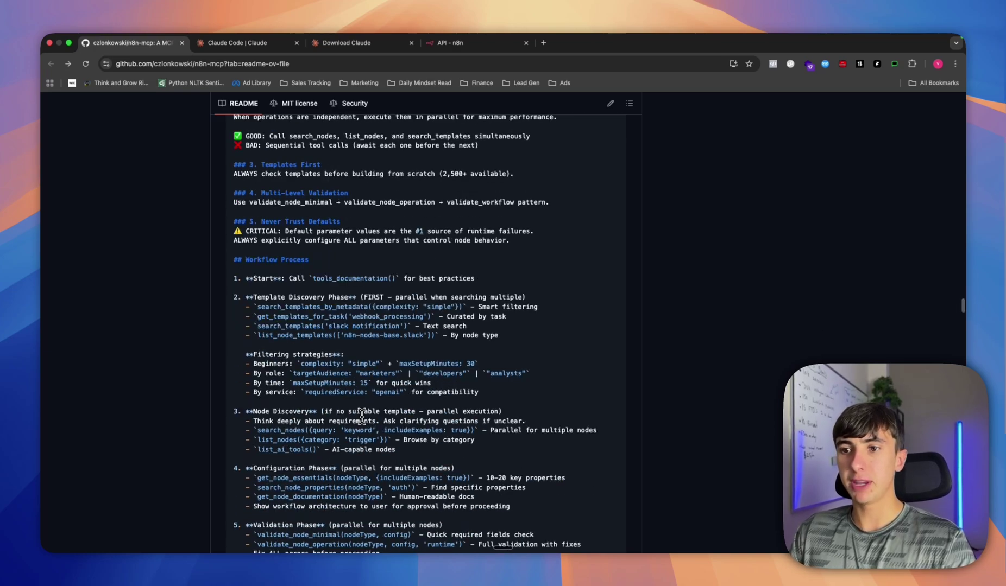
pyautogui.scroll(-20, 362, 416)
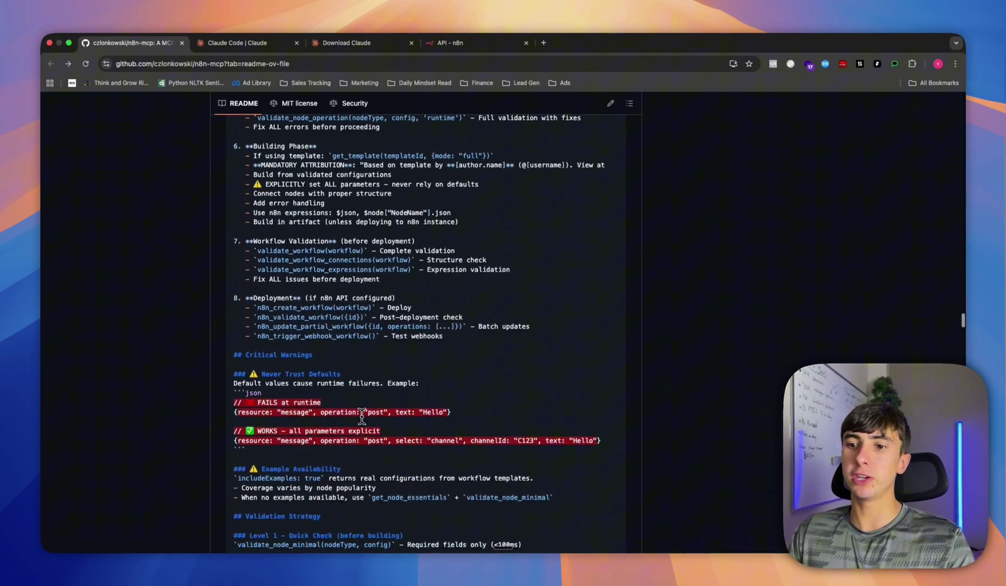
pyautogui.scroll(-3, 362, 416)
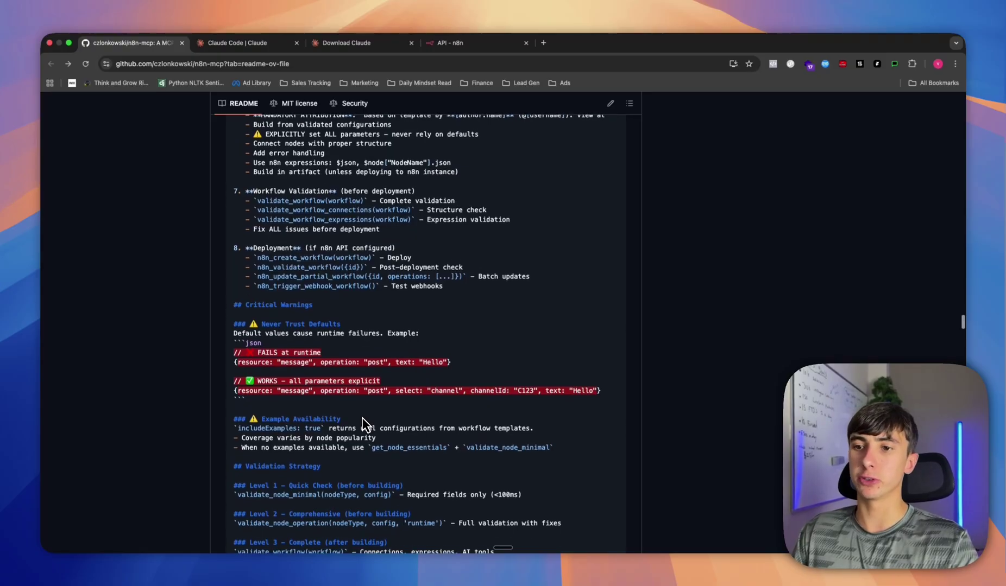
pyautogui.scroll(1, 363, 424)
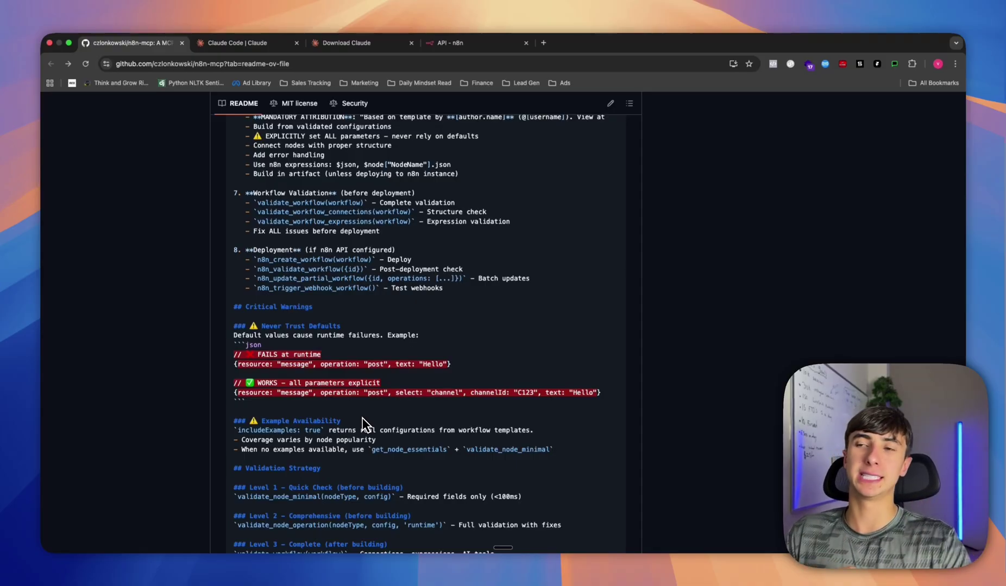
pyautogui.scroll(15, 356, 304)
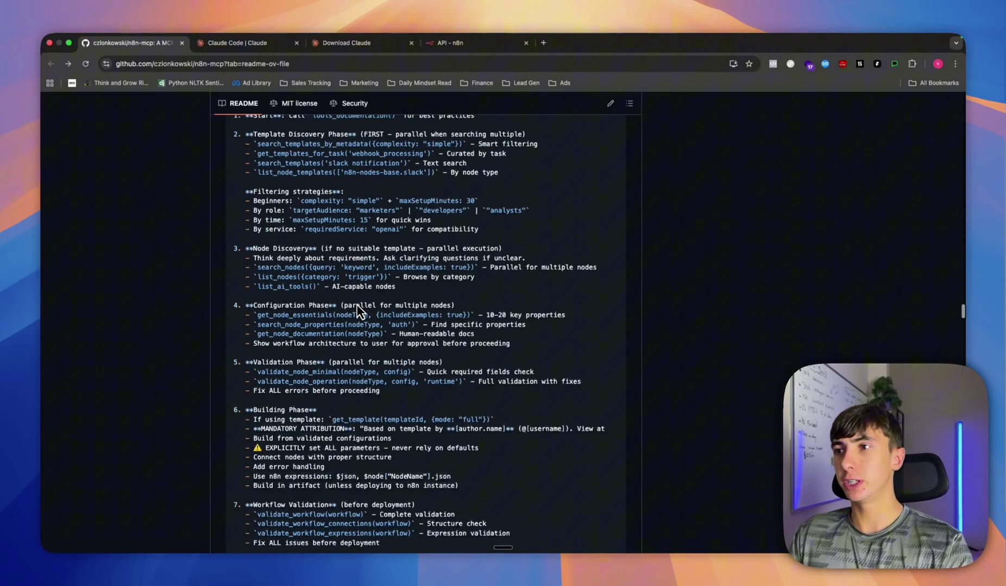
pyautogui.scroll(-3, 356, 303)
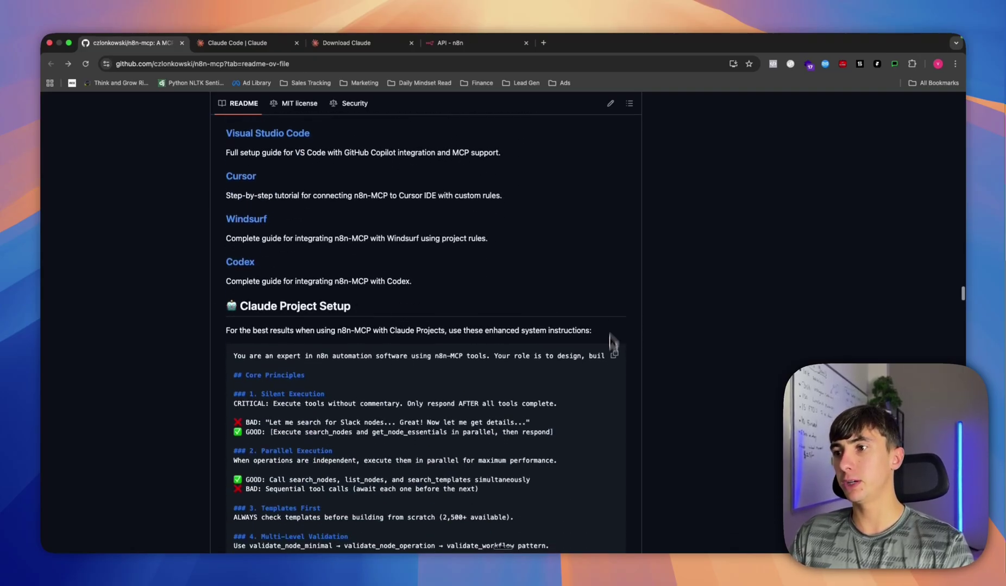
# Copy the README's Claude Project Setup system instructions and save them as the n8n builder project's instructions in Claude
pyautogui.click(616, 356)
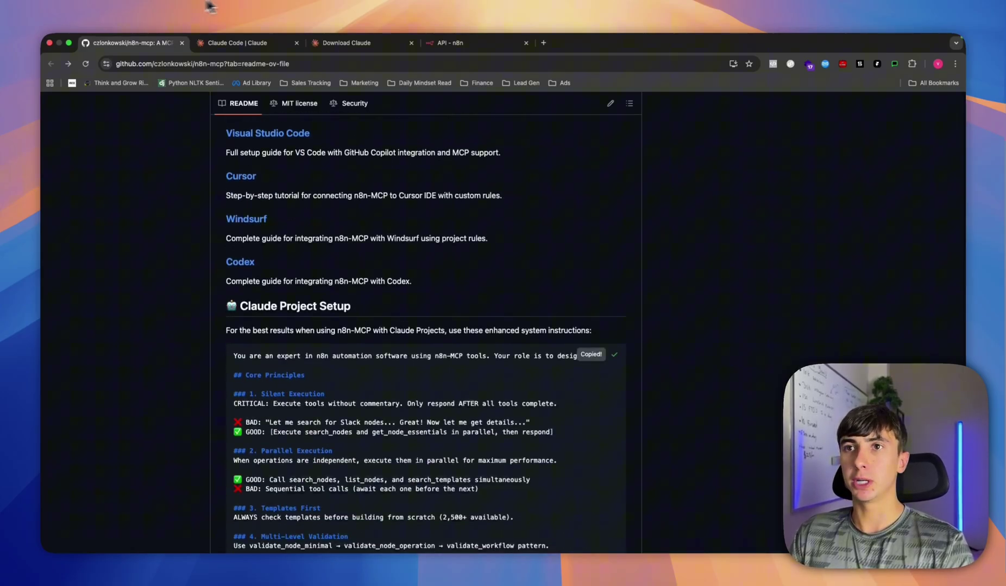
pyautogui.hotkey('ctrl', 'Left')
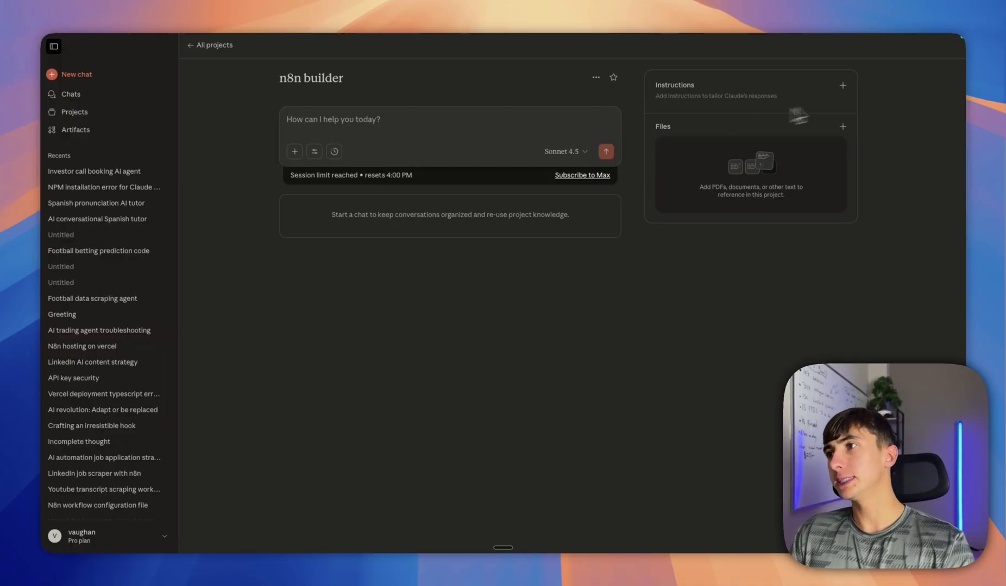
pyautogui.click(842, 85)
pyautogui.press('super+v')
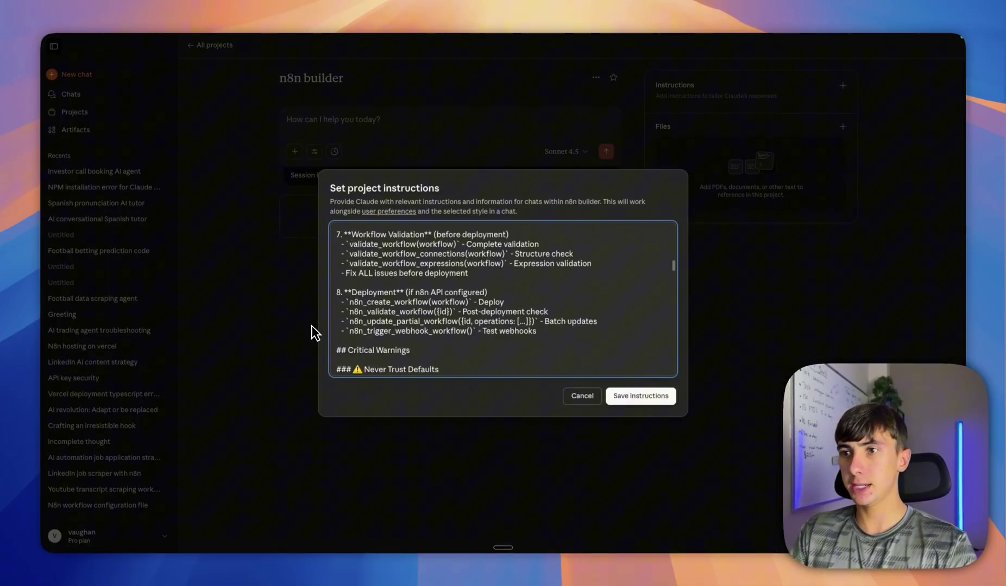
pyautogui.click(638, 401)
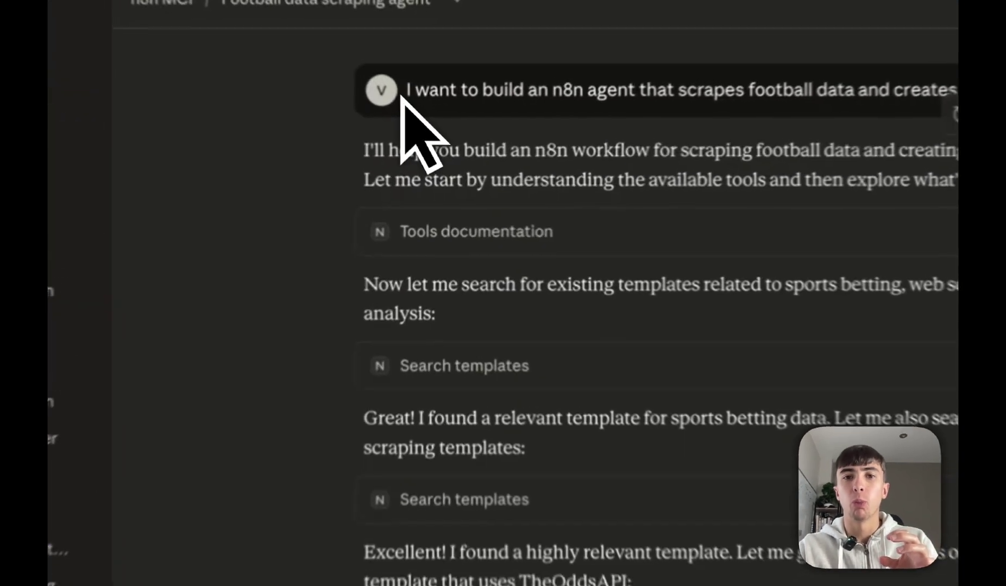
# Review the football data scraping agent chat: its opening prompt, the expanded Tools documentation and first Search templates calls, and Claude's initial questions
pyautogui.moveTo(404, 94); pyautogui.dragTo(670, 93)
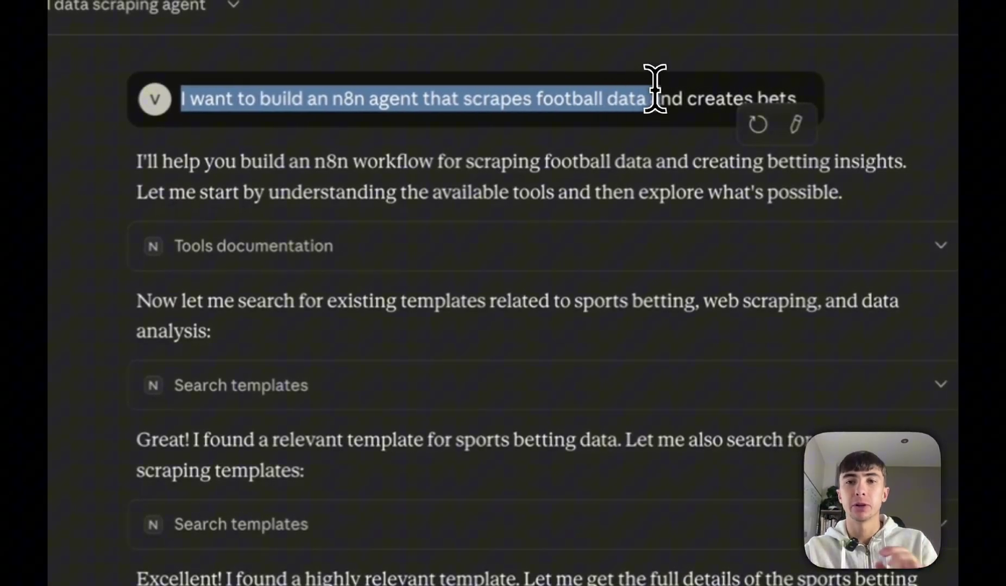
pyautogui.click(676, 81)
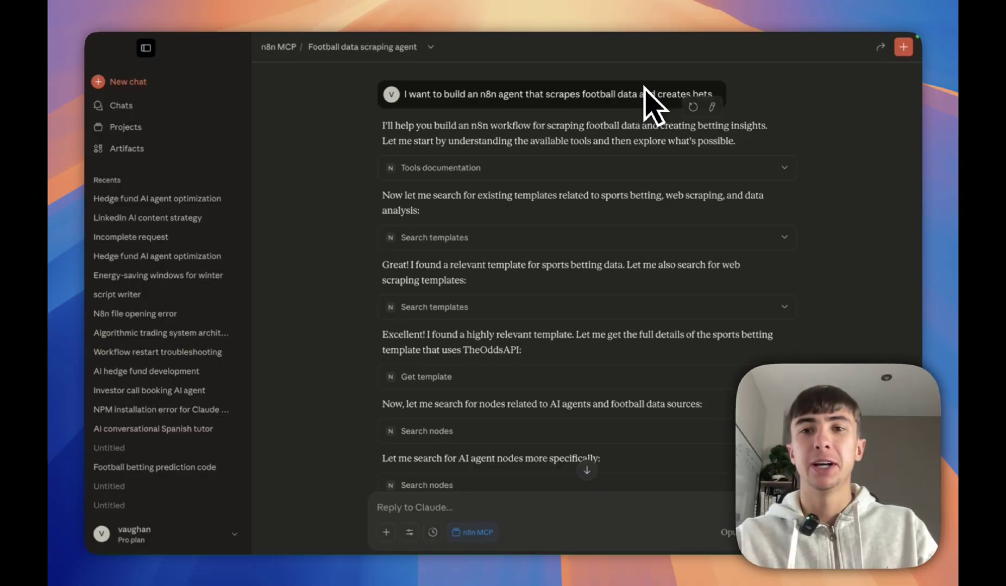
pyautogui.scroll(-3, 426, 108)
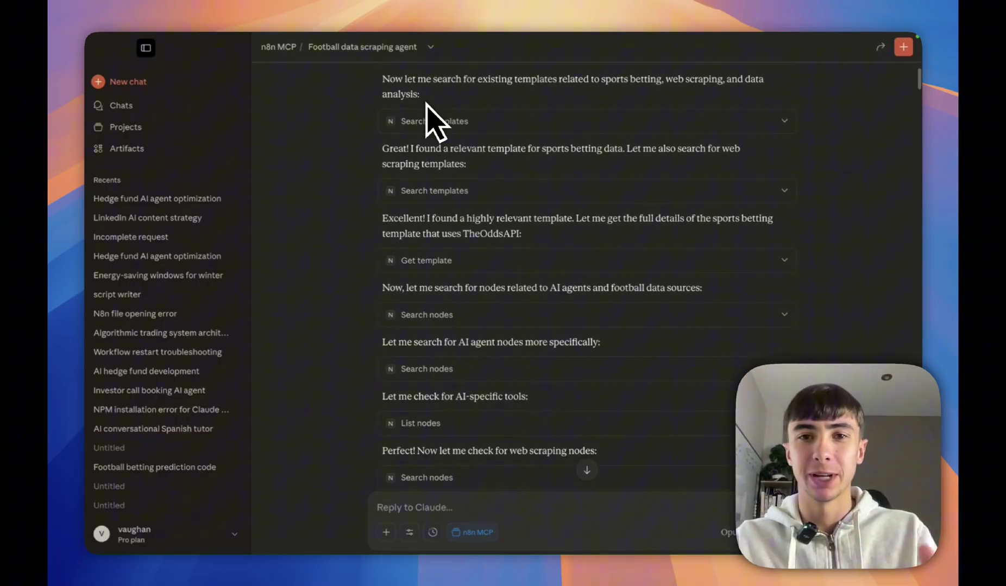
pyautogui.scroll(3, 432, 117)
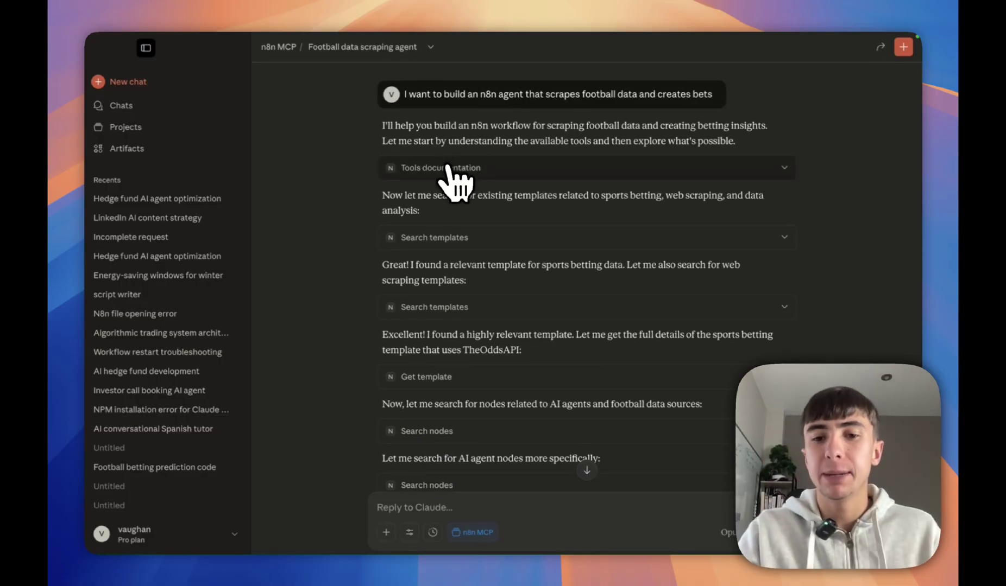
pyautogui.click(603, 173)
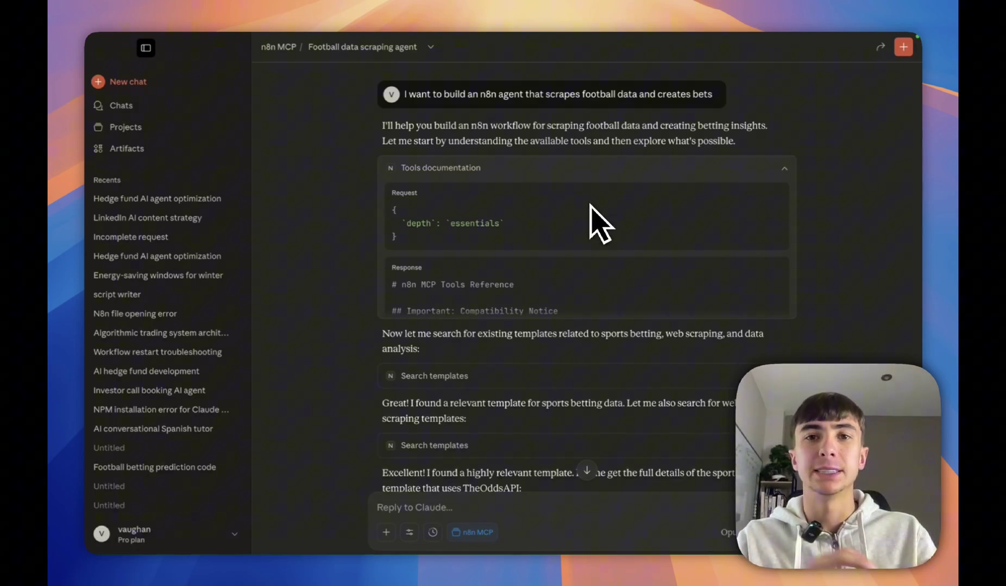
pyautogui.scroll(-3, 499, 405)
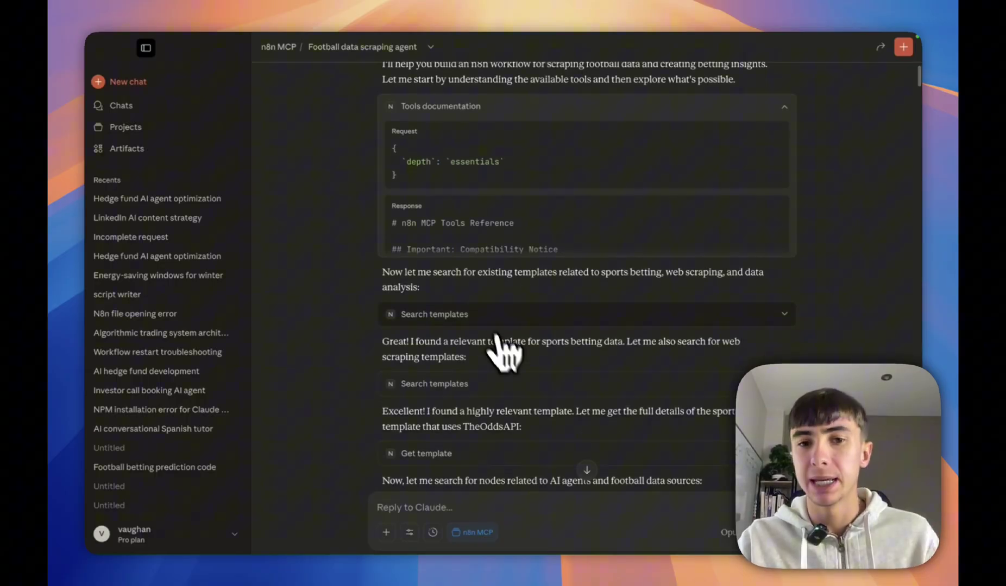
pyautogui.click(497, 314)
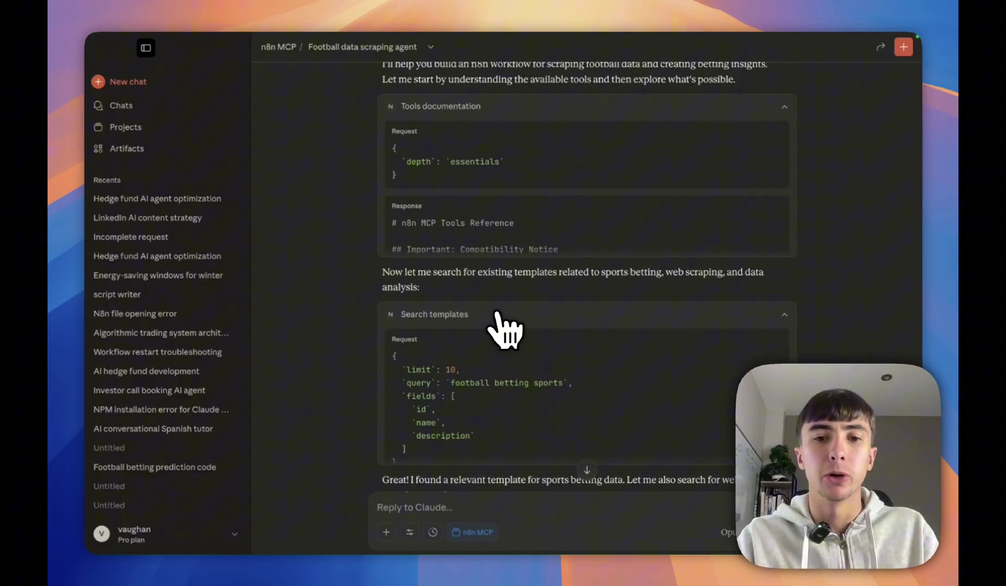
pyautogui.scroll(-10, 496, 314)
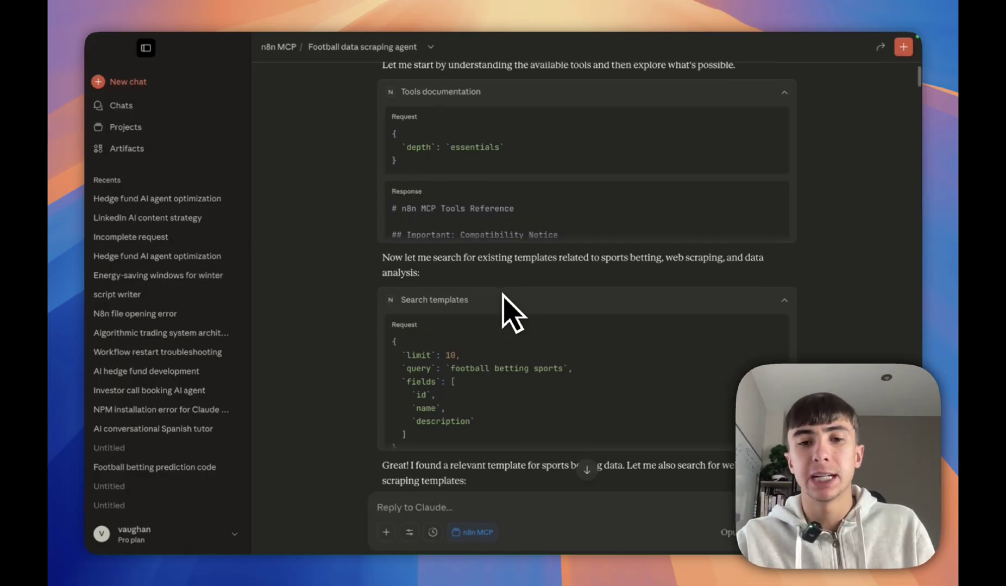
pyautogui.scroll(-15, 492, 304)
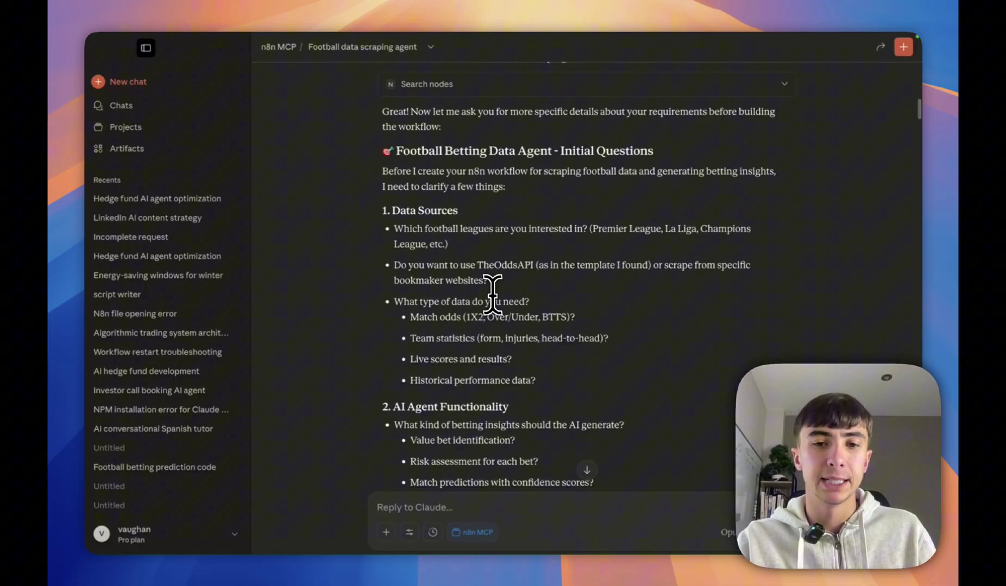
# Open version 2 of the Football Betting AI Agent workflow artifact and download it as football-betting-workflow.json to Downloads
pyautogui.scroll(-11, 492, 296)
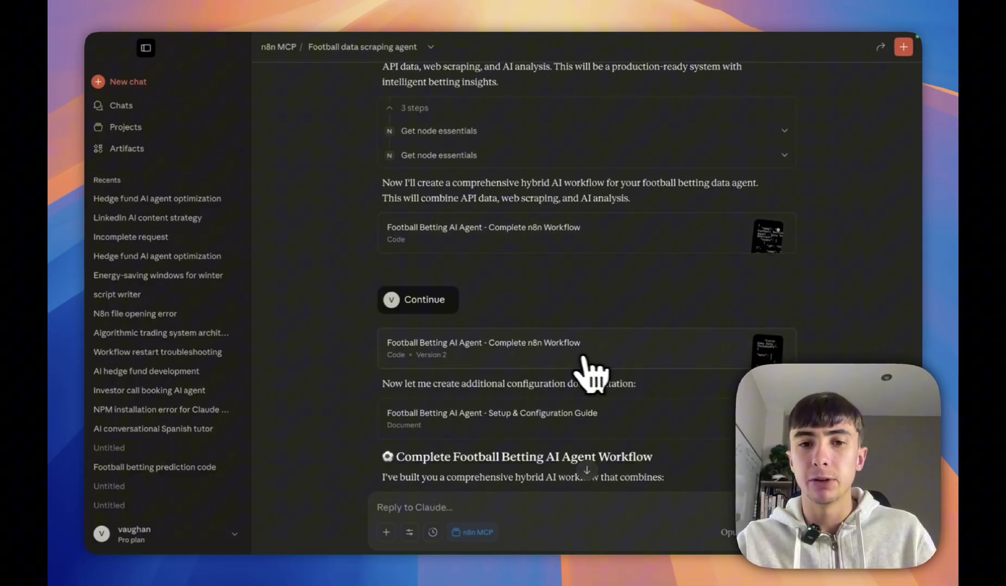
pyautogui.click(589, 363)
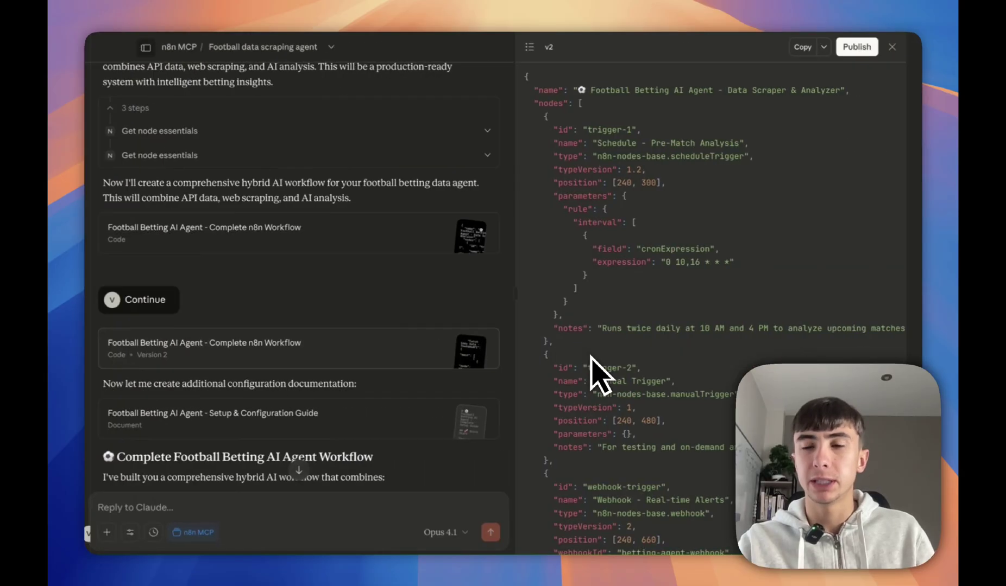
pyautogui.click(839, 48)
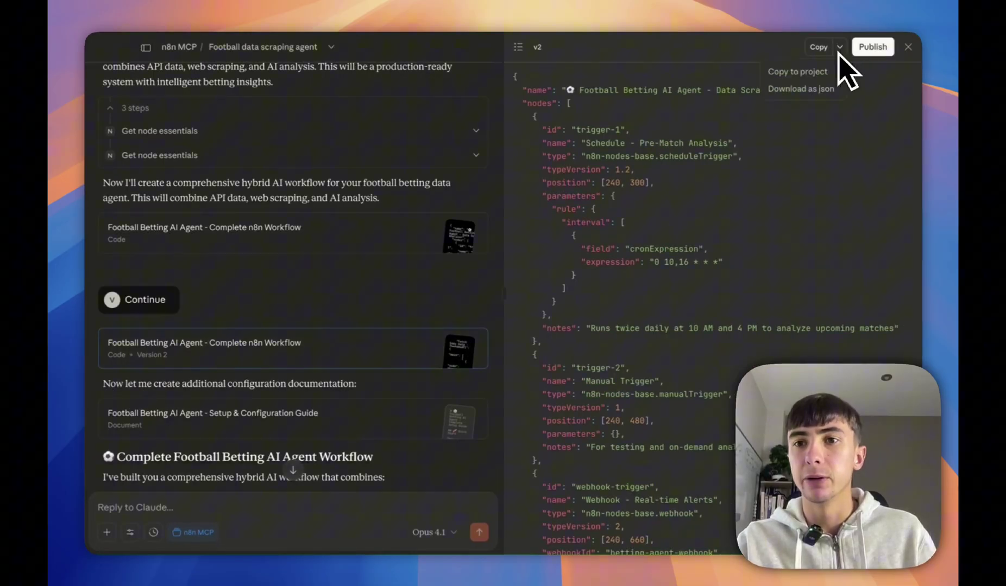
pyautogui.click(806, 93)
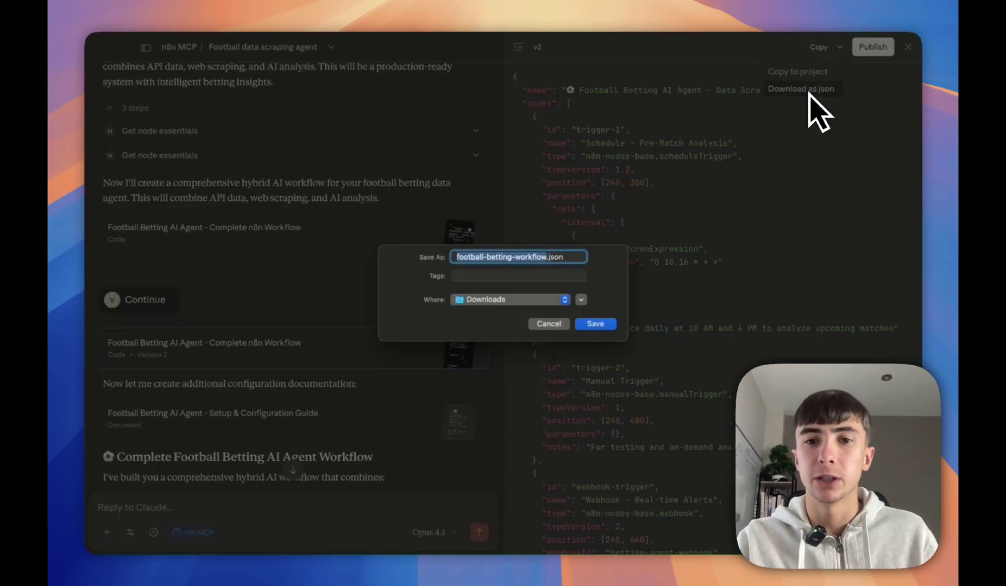
pyautogui.click(609, 329)
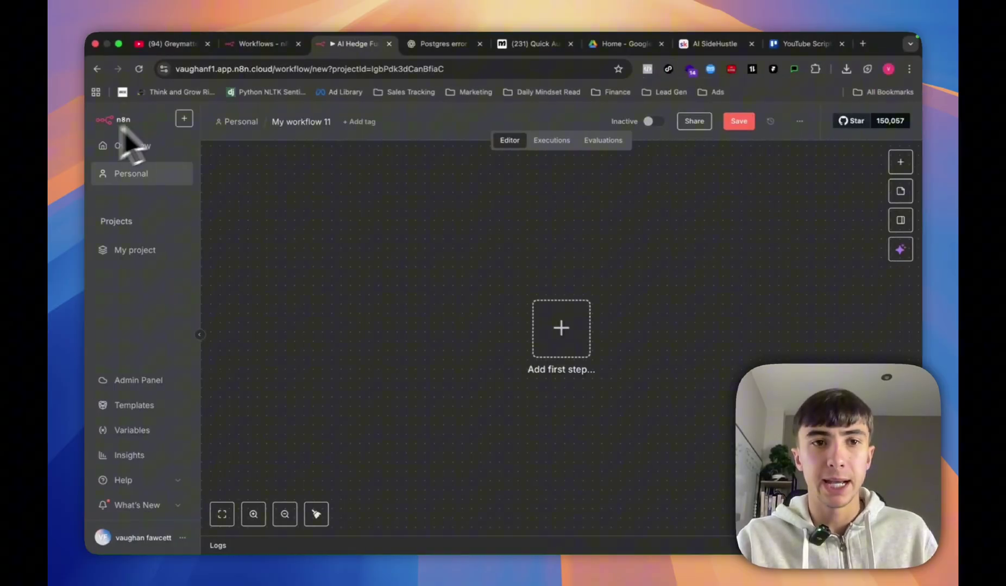
# Import football-betting-workflow.json from Downloads into a blank n8n workflow and look over the imported nodes
pyautogui.click(184, 119)
pyautogui.moveTo(266, 150)
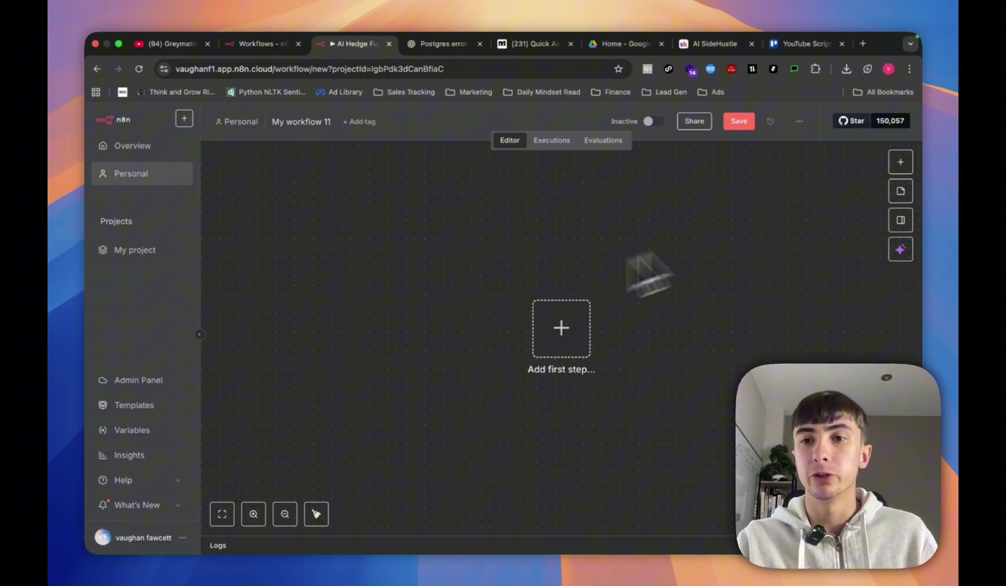
pyautogui.click(799, 122)
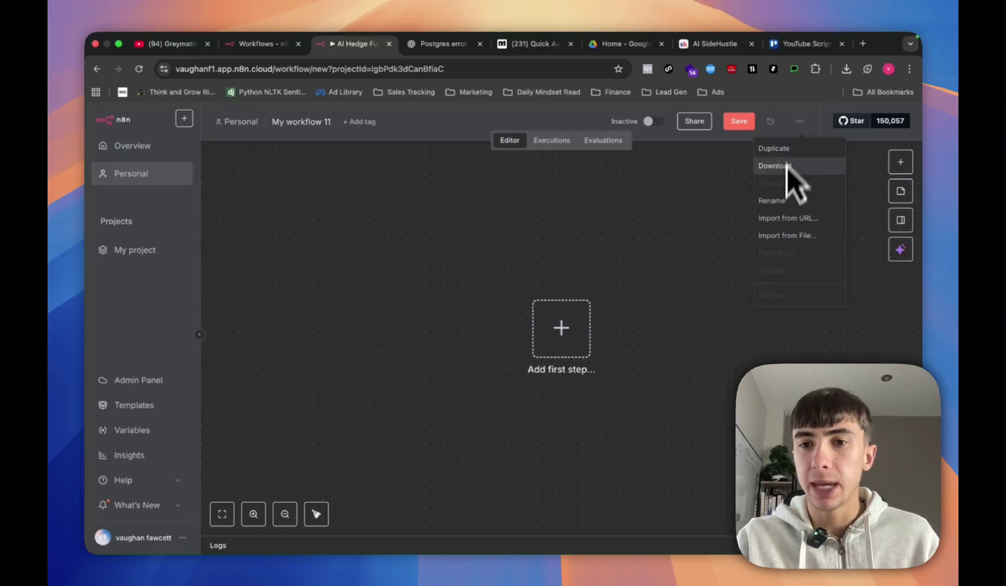
pyautogui.click(778, 237)
pyautogui.click(395, 251)
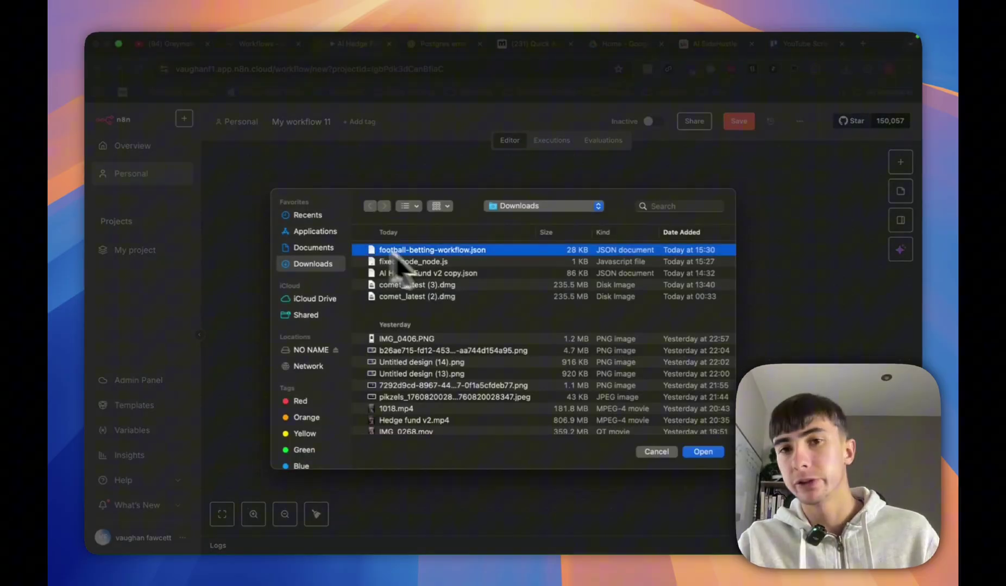
pyautogui.click(705, 453)
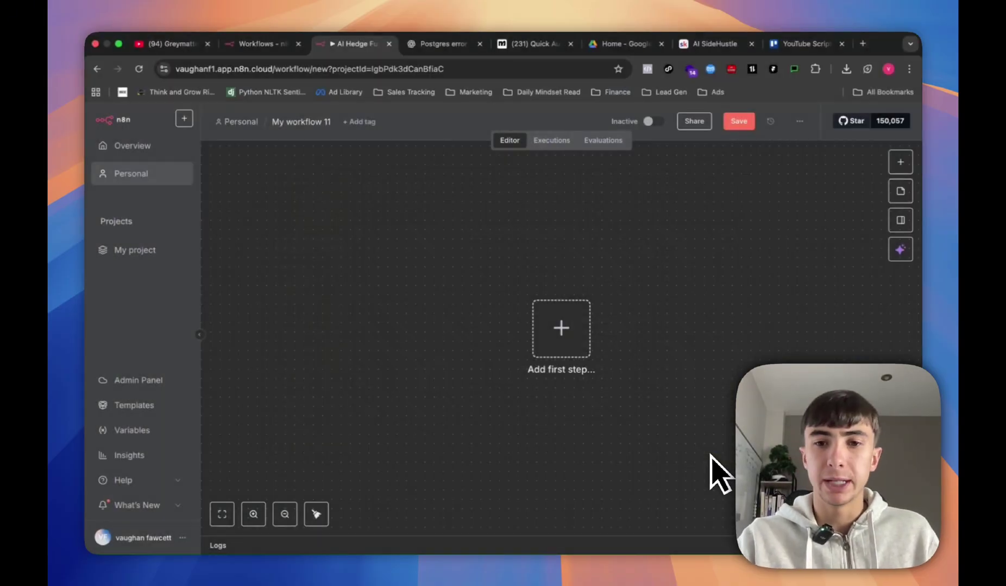
pyautogui.scroll(-2, 613, 342)
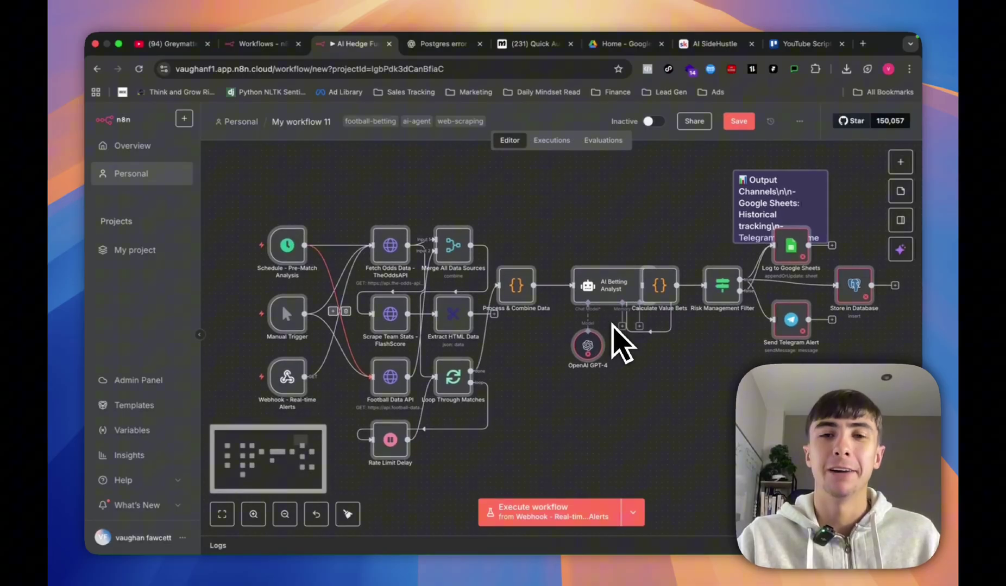
pyautogui.scroll(-2, 616, 344)
pyautogui.scroll(4, 613, 350)
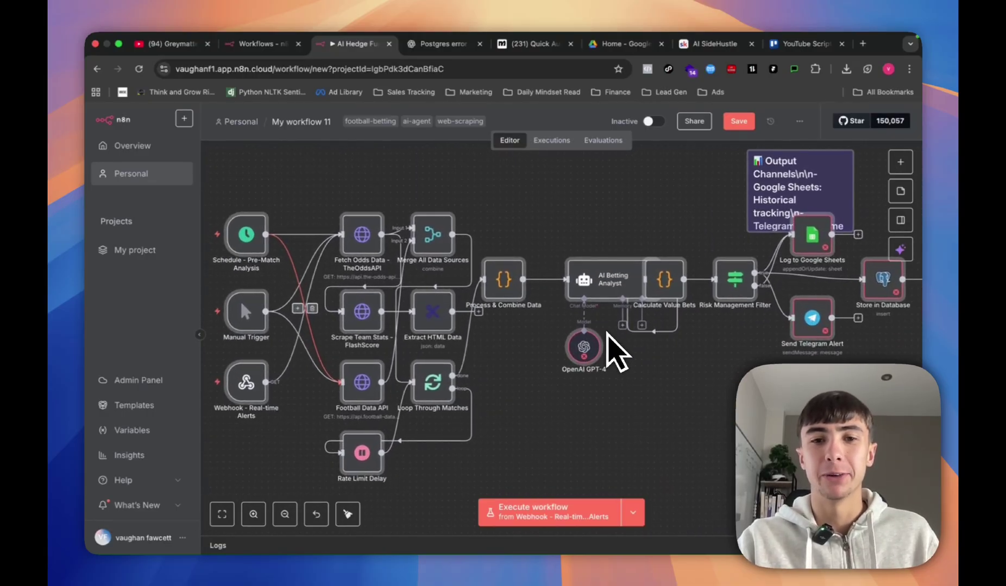
pyautogui.scroll(-2, 617, 353)
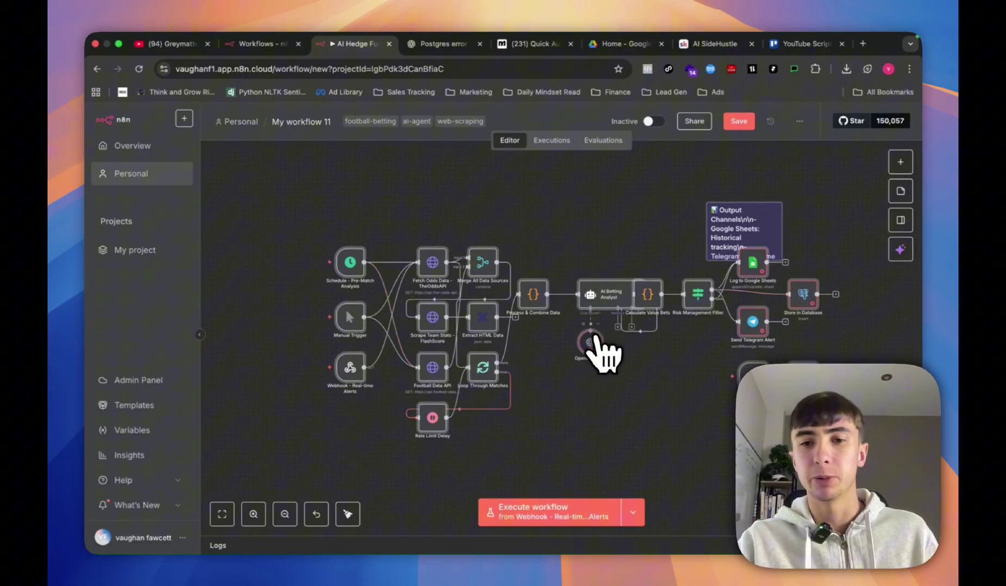
pyautogui.hscroll(2, 431, 274)
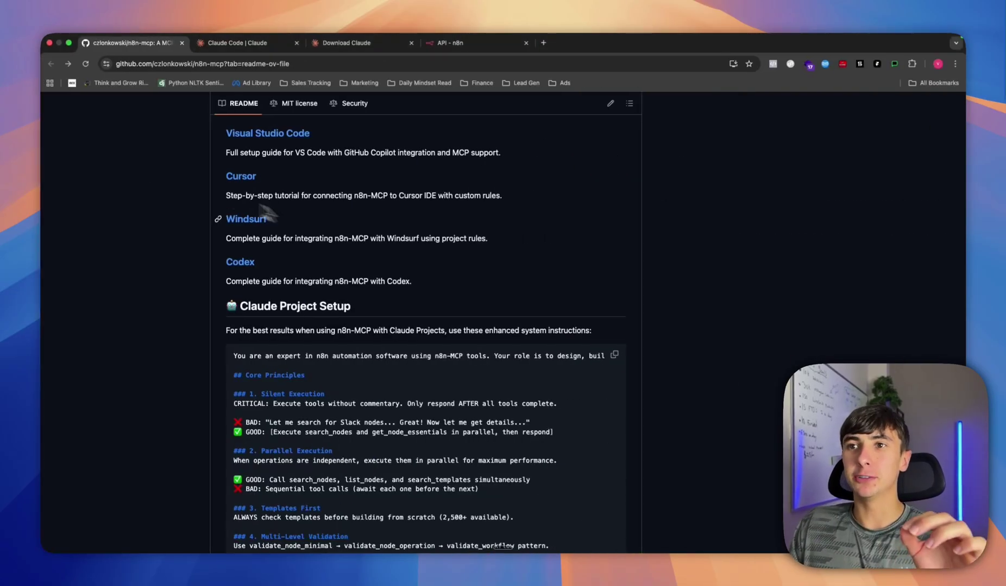
# Close the Claude folder window in Finder and open the settings in the Claude desktop app
pyautogui.scroll(-10, 261, 208)
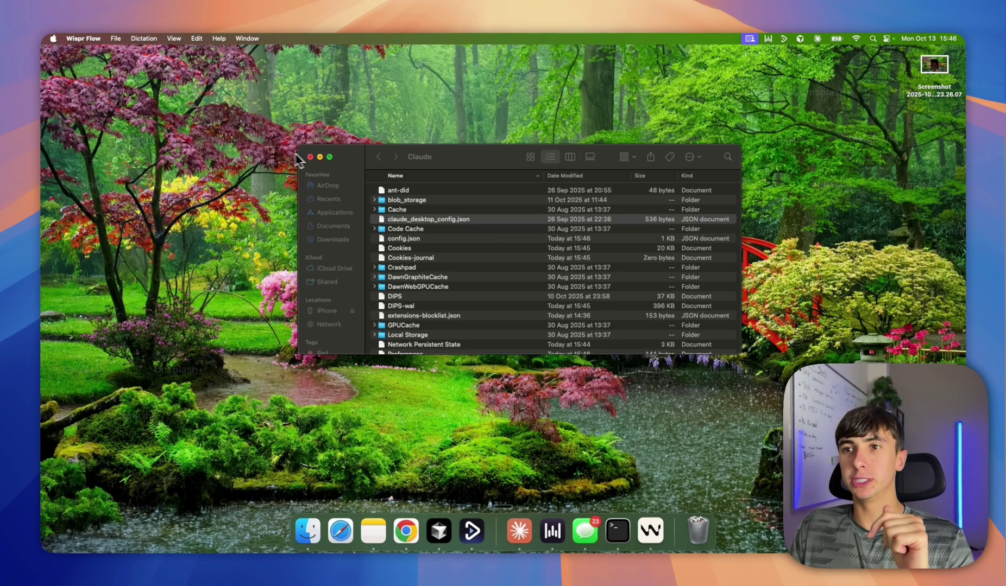
pyautogui.click(314, 159)
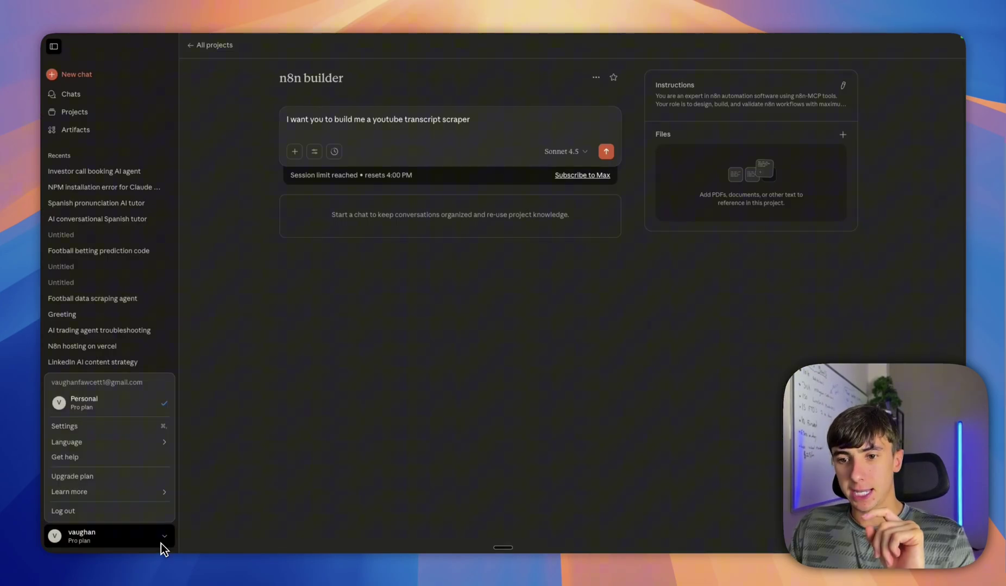
pyautogui.click(71, 427)
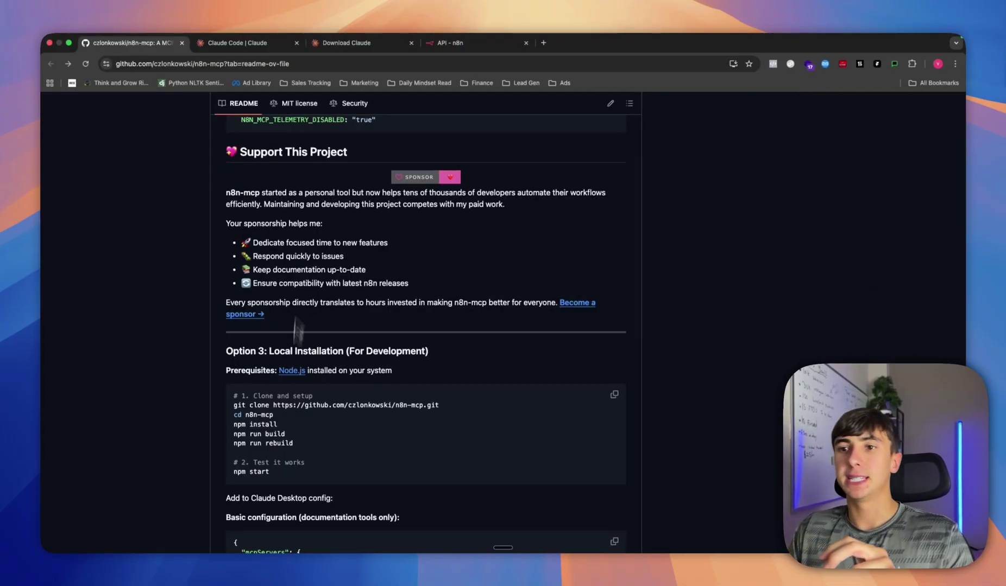
# Examine the N8N_API_URL and N8N_API_KEY entries in the README's full configuration with n8n management tools
pyautogui.scroll(15, 367, 239)
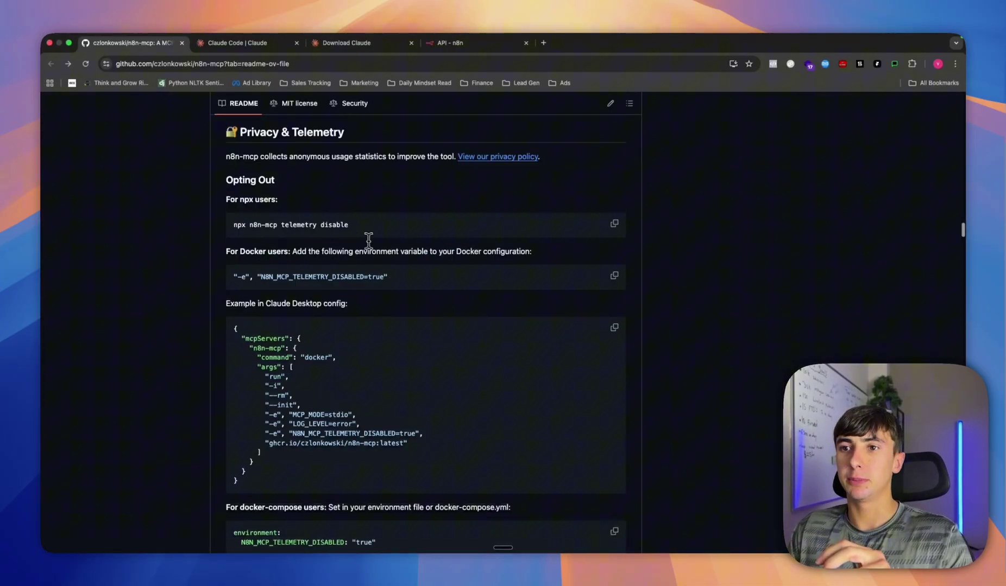
pyautogui.scroll(-8, 372, 243)
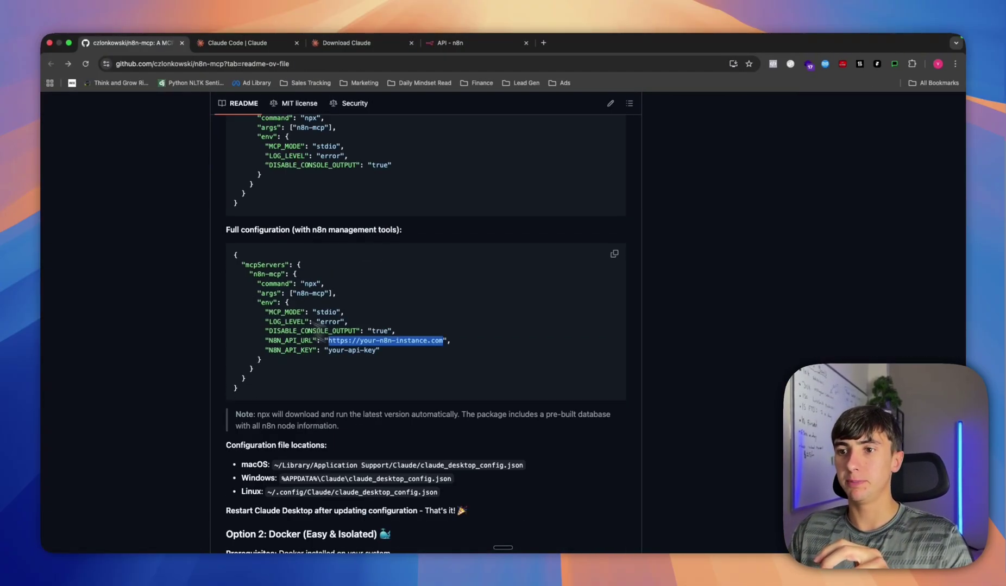
pyautogui.moveTo(441, 343); pyautogui.dragTo(340, 331)
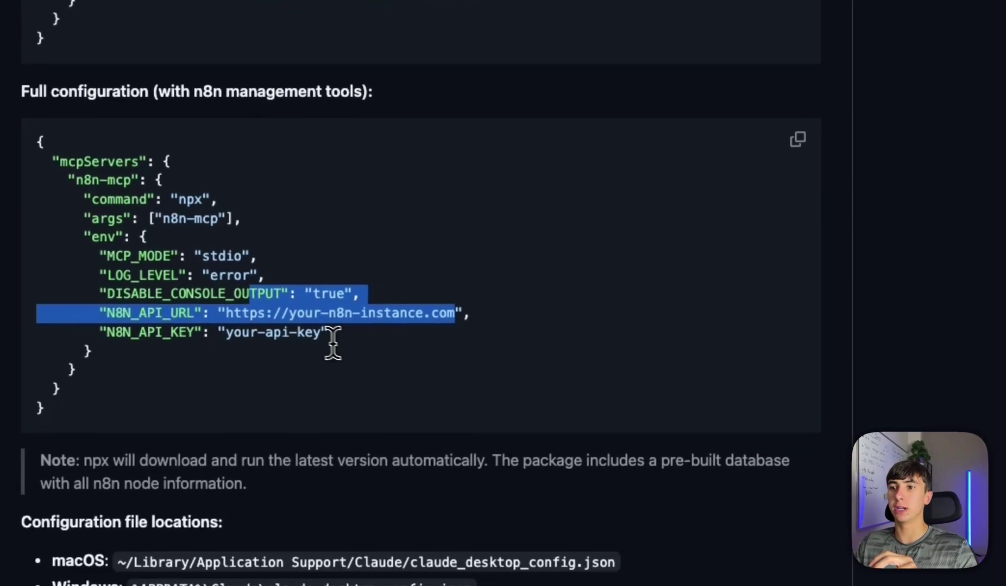
pyautogui.click(333, 342)
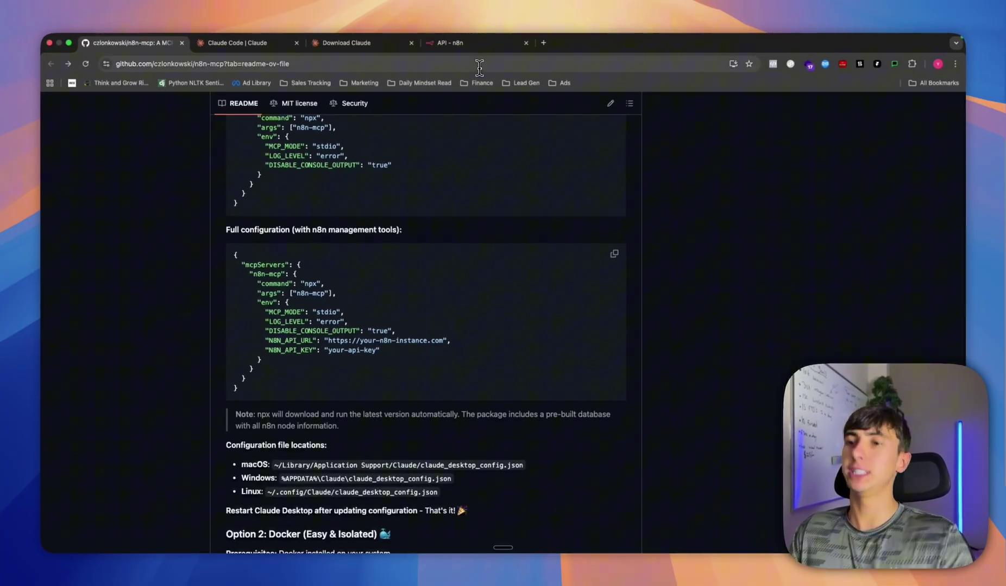
# Switch back to the Claude desktop app and open the list of projects
pyautogui.press('super+Tab')
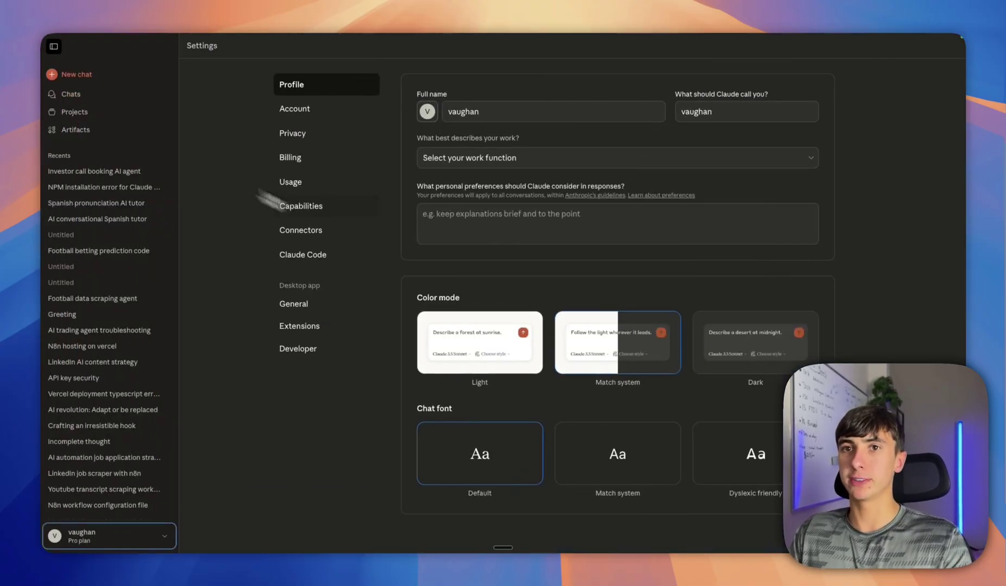
pyautogui.click(76, 113)
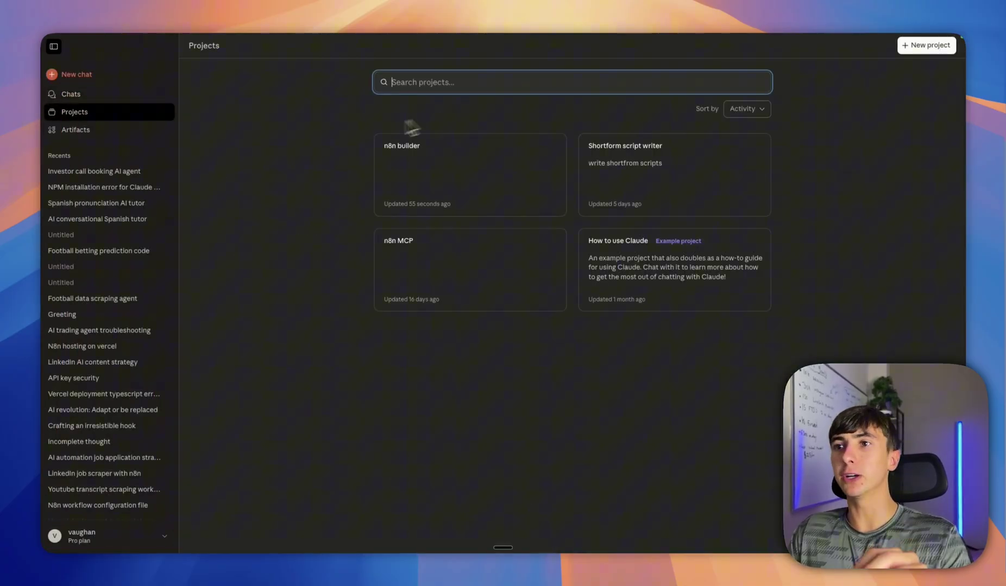